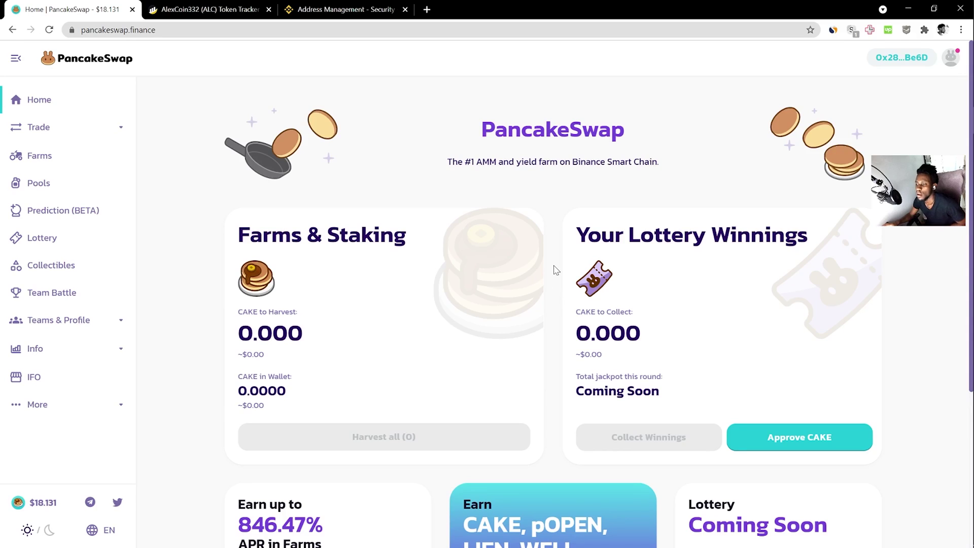
mouse_move(950, 241)
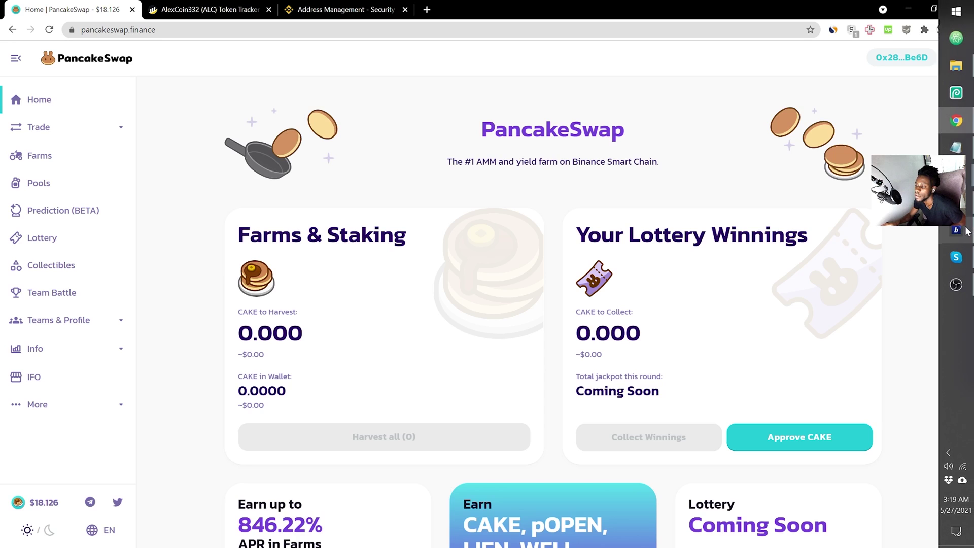
left_click(955, 120)
left_click(956, 120)
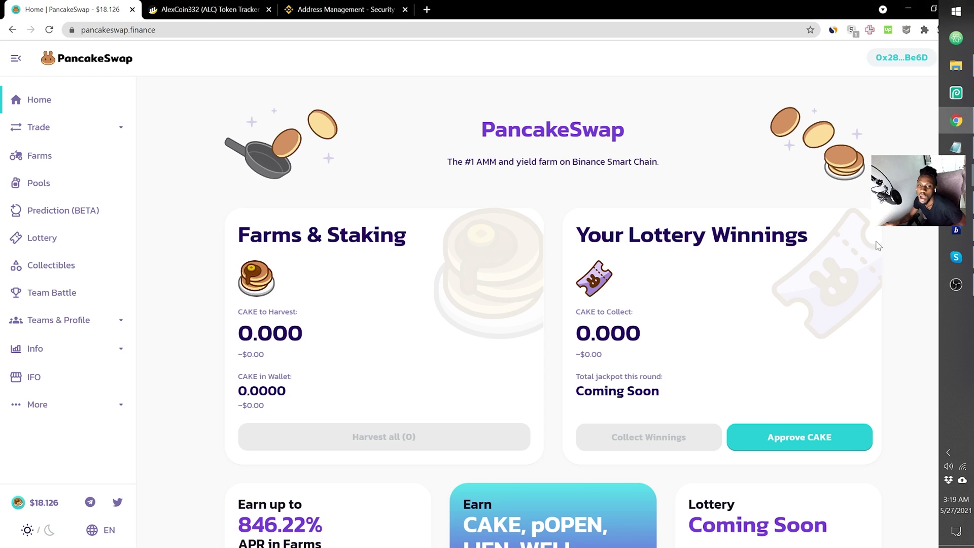
scroll(363, 238, "down", 5)
scroll(363, 237, "up", 4)
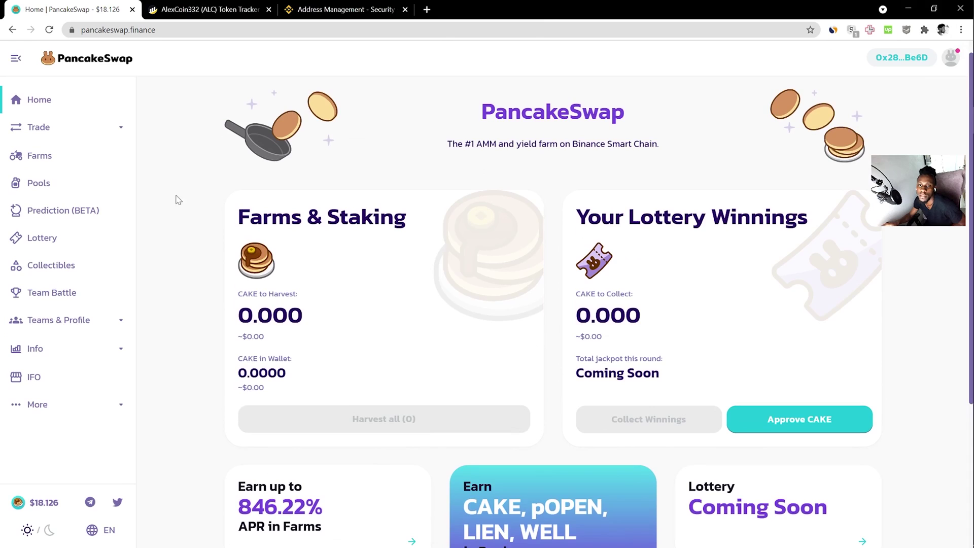
- Open the Liquidity page of the Trade section and start adding liquidity
left_click(122, 137)
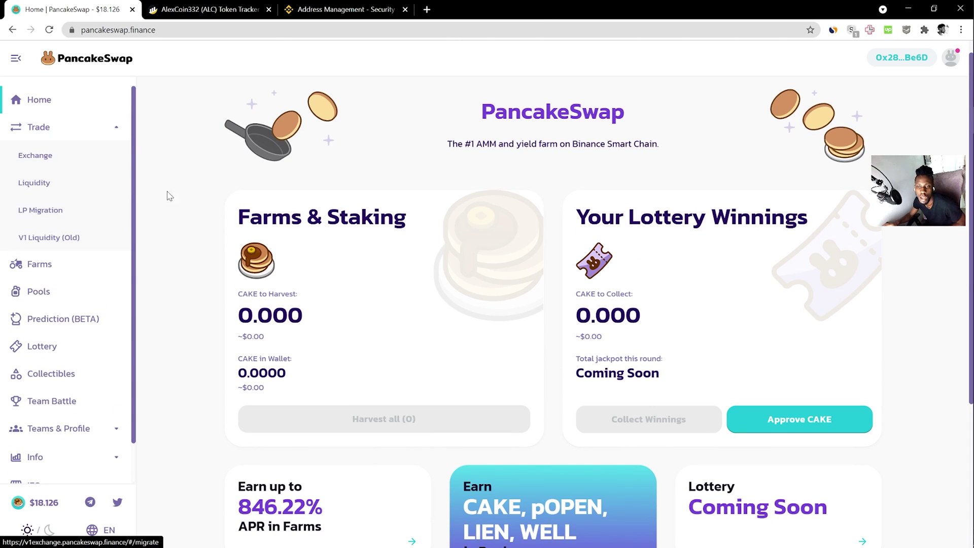
left_click(114, 127)
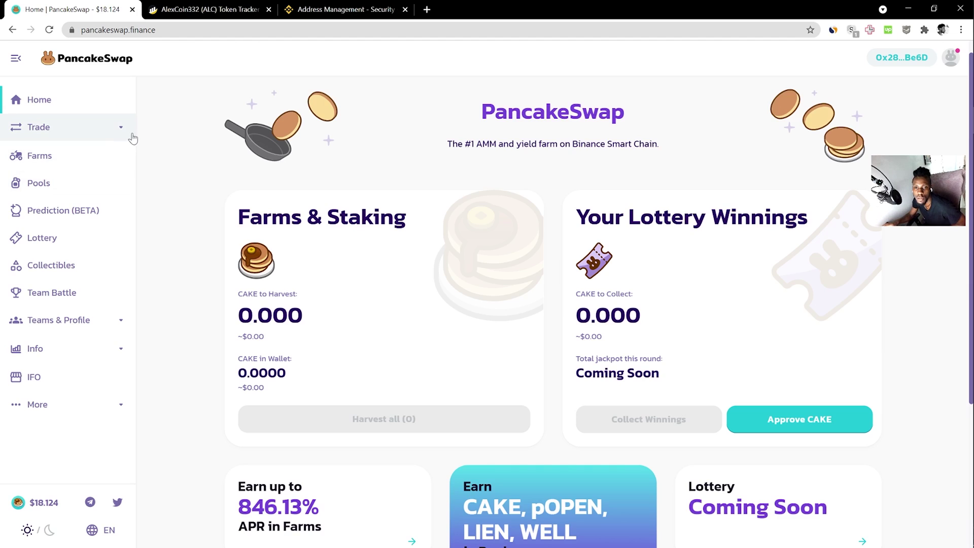
left_click(114, 128)
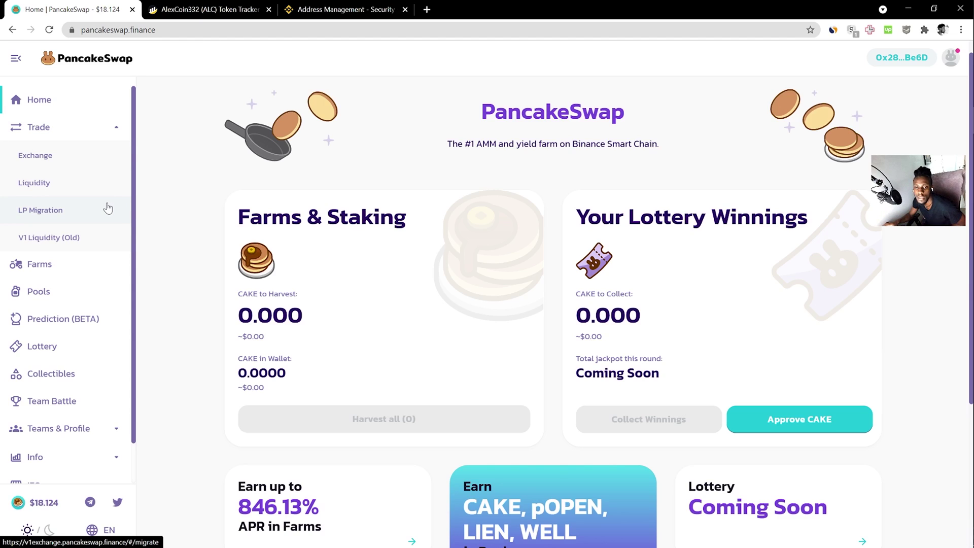
left_click(94, 185)
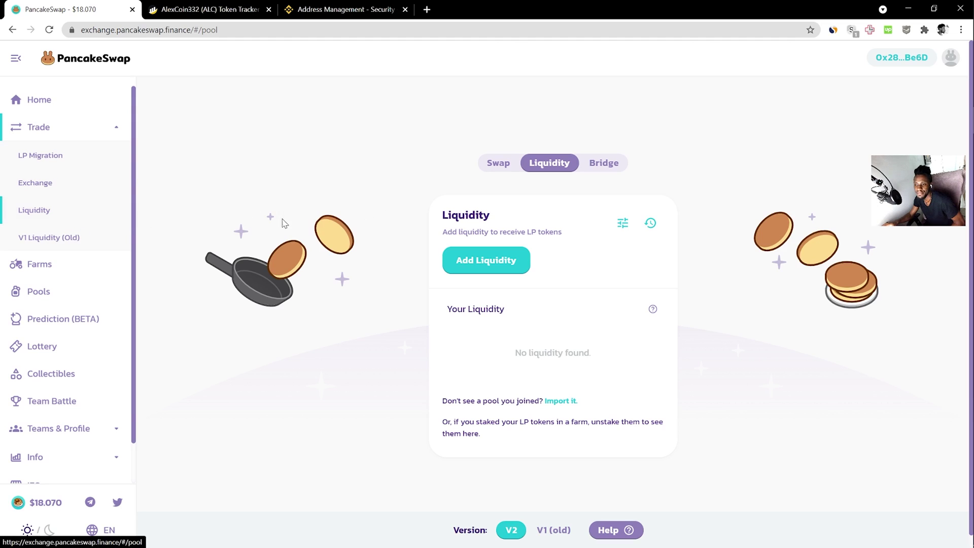
left_click(502, 164)
left_click(544, 160)
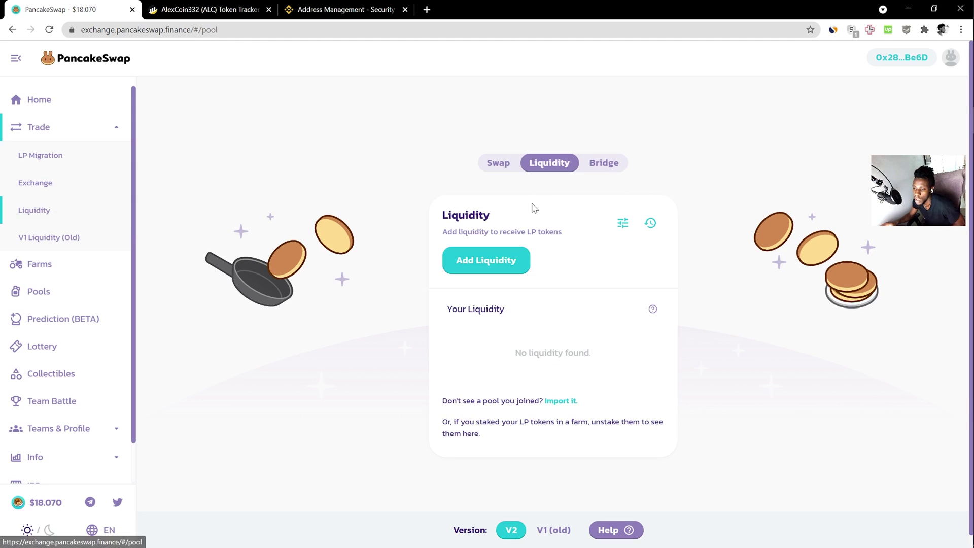
left_click(524, 270)
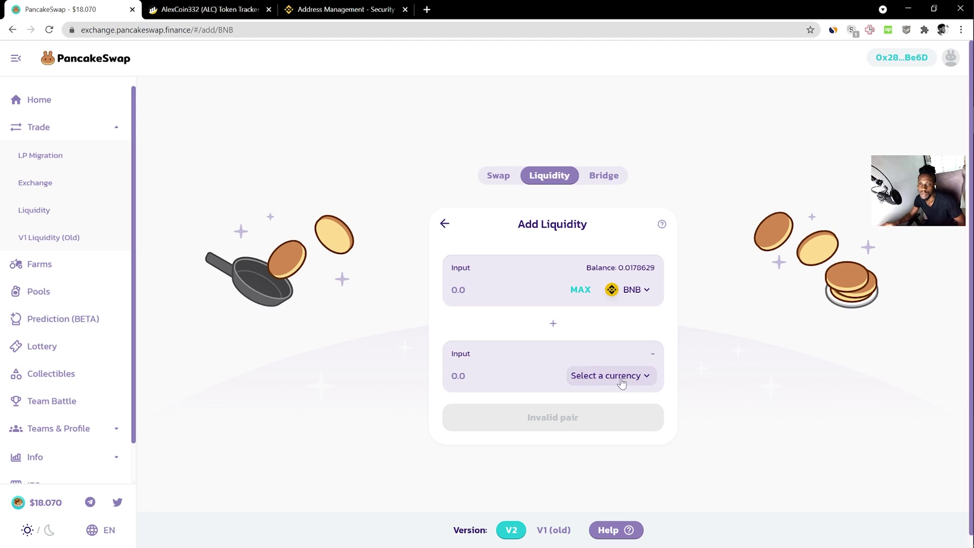
- Copy the AlexCoin332 contract address from BscScan and use it in PancakeSwap to add and select ALC as the second currency
left_click(211, 9)
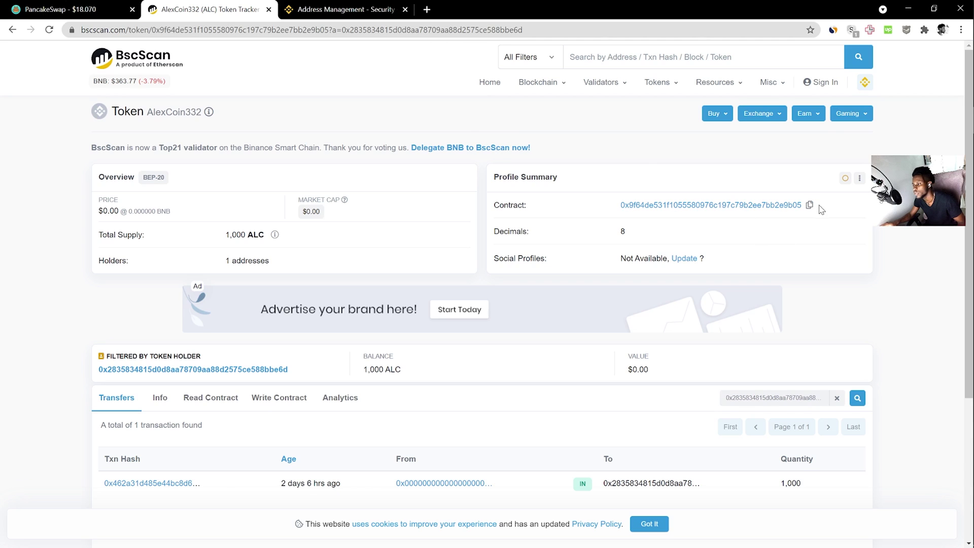
left_click(809, 206)
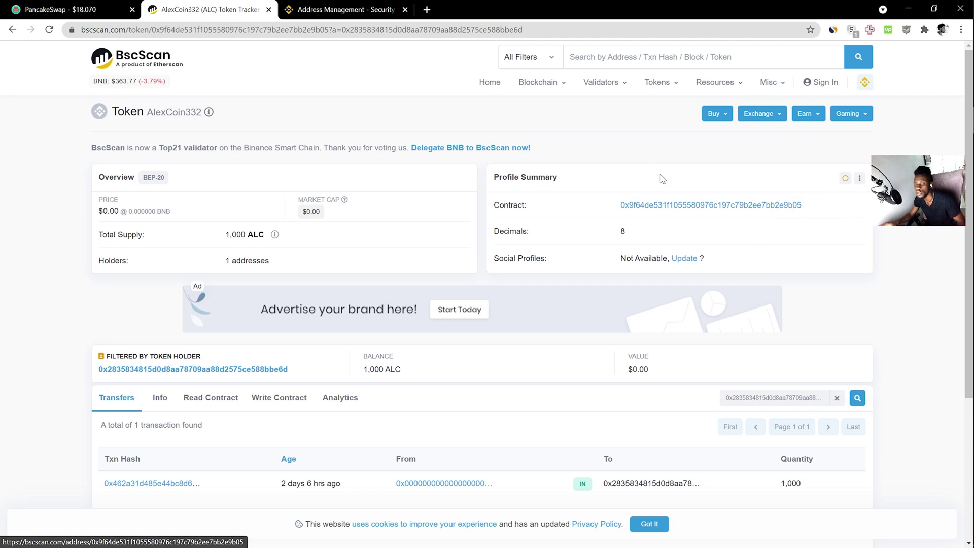
left_click(76, 8)
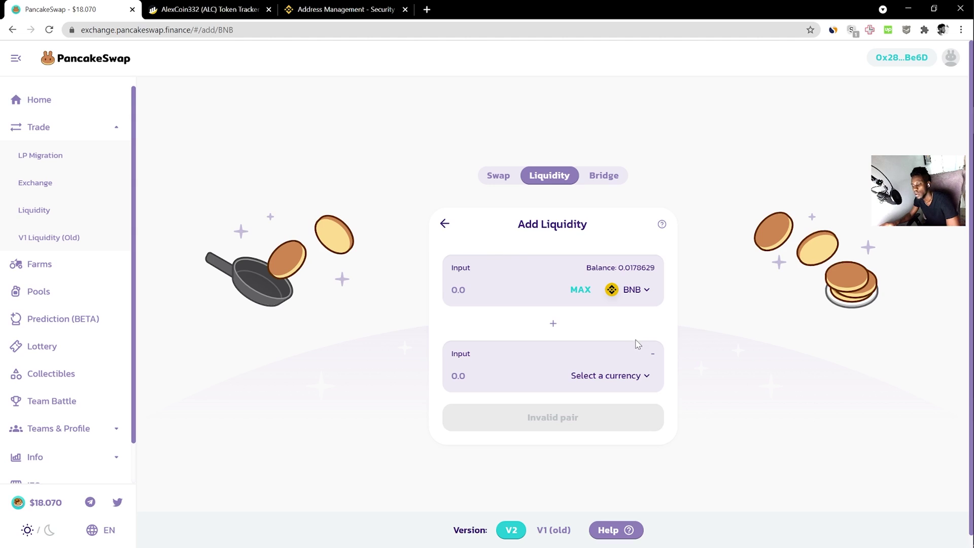
left_click(635, 377)
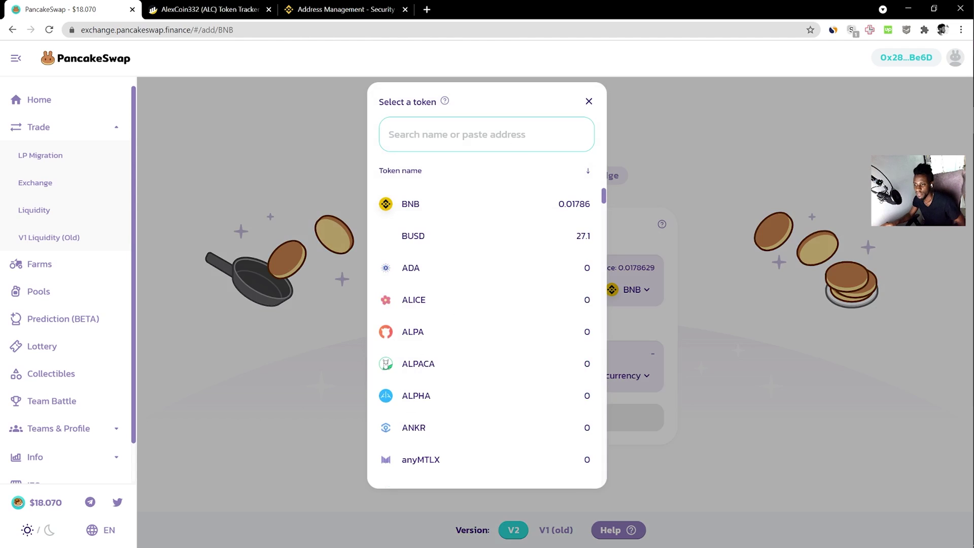
key("ctrl+v")
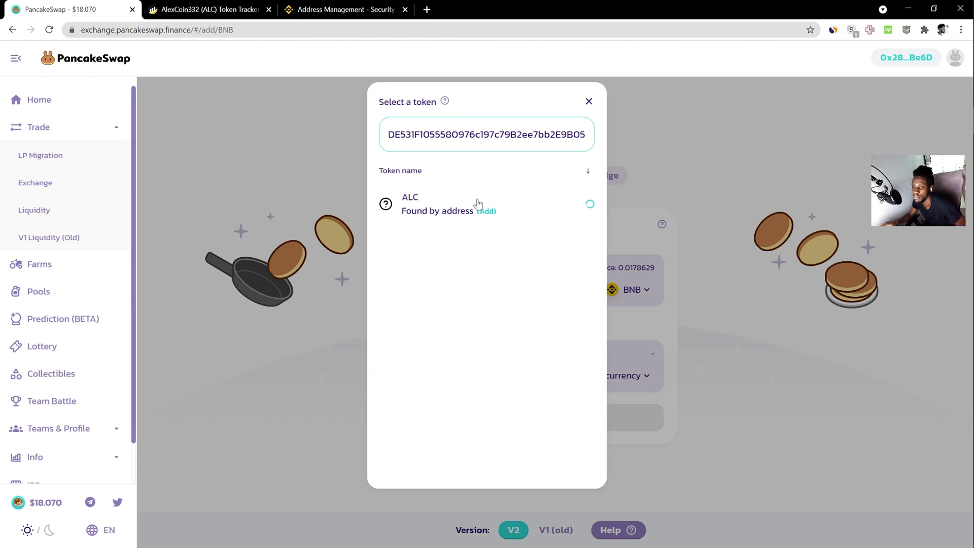
left_click(486, 213)
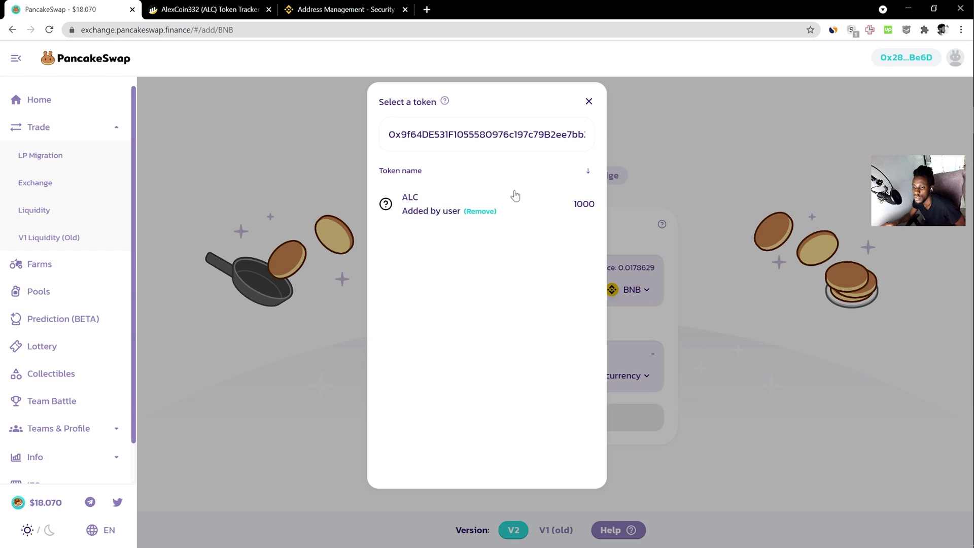
left_click(426, 205)
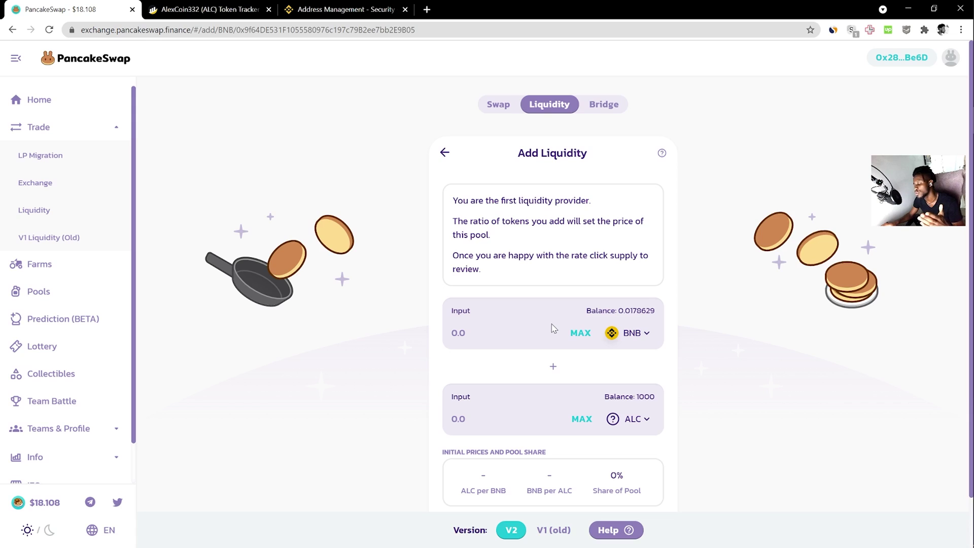
- Set the first currency of the liquidity pair to BUSD
scroll(553, 328, "down", 1)
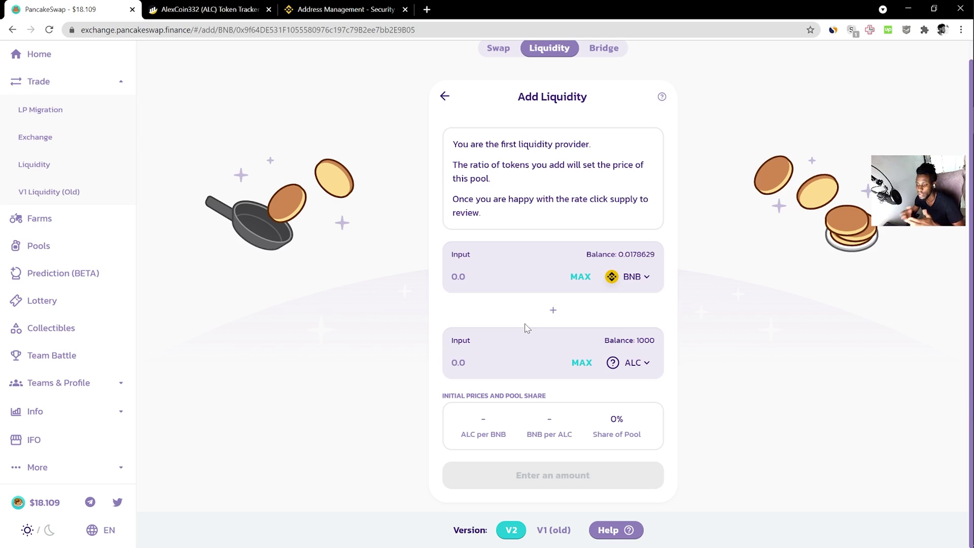
left_click(638, 275)
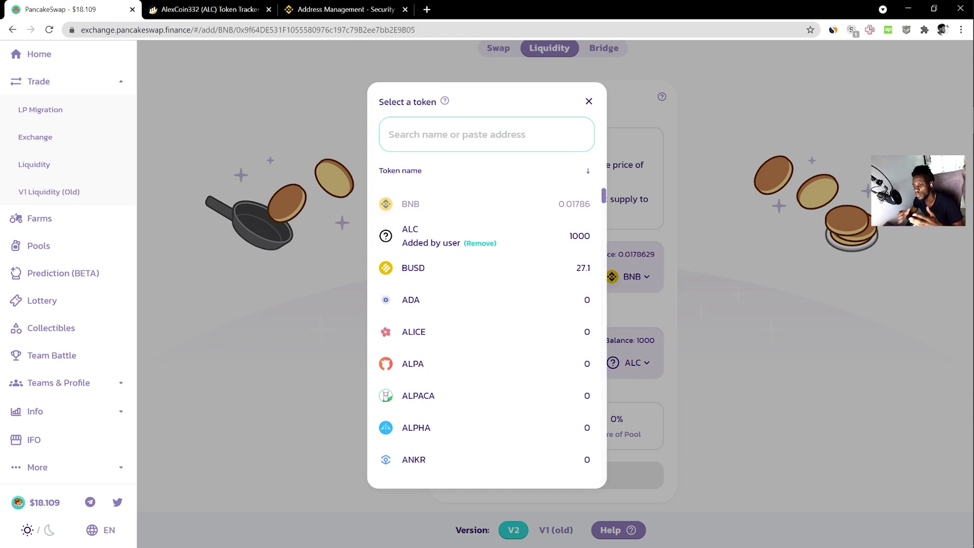
left_click(477, 276)
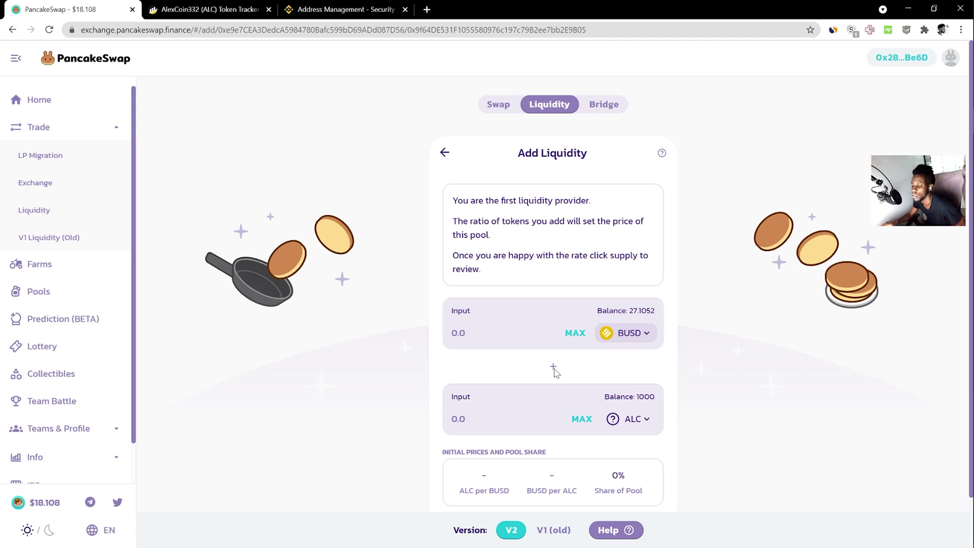
scroll(556, 372, "down", 1)
scroll(647, 384, "down", 1)
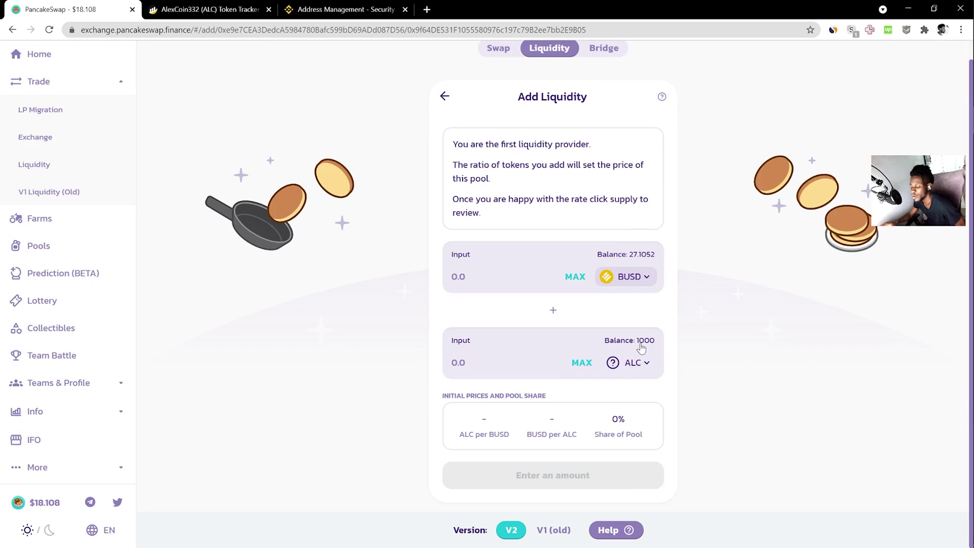
left_click(641, 280)
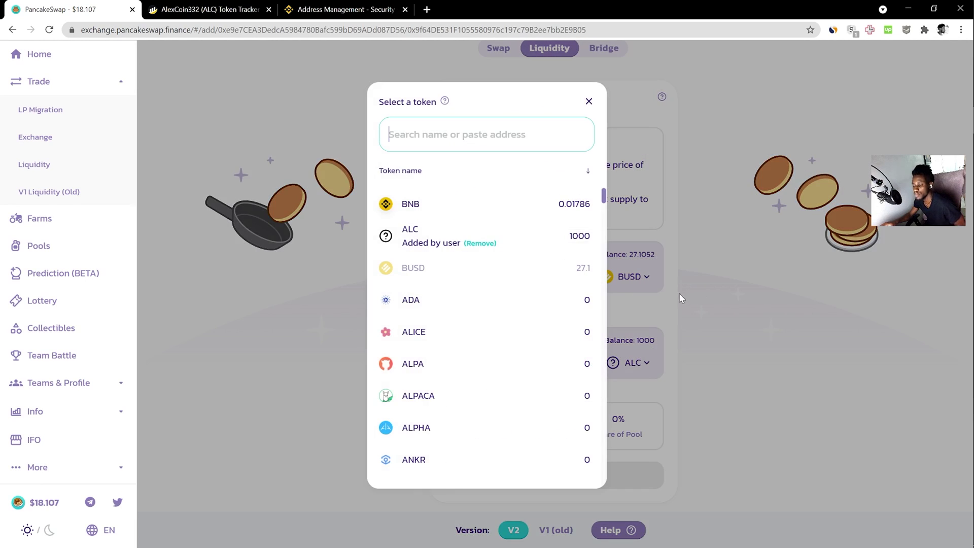
left_click(705, 283)
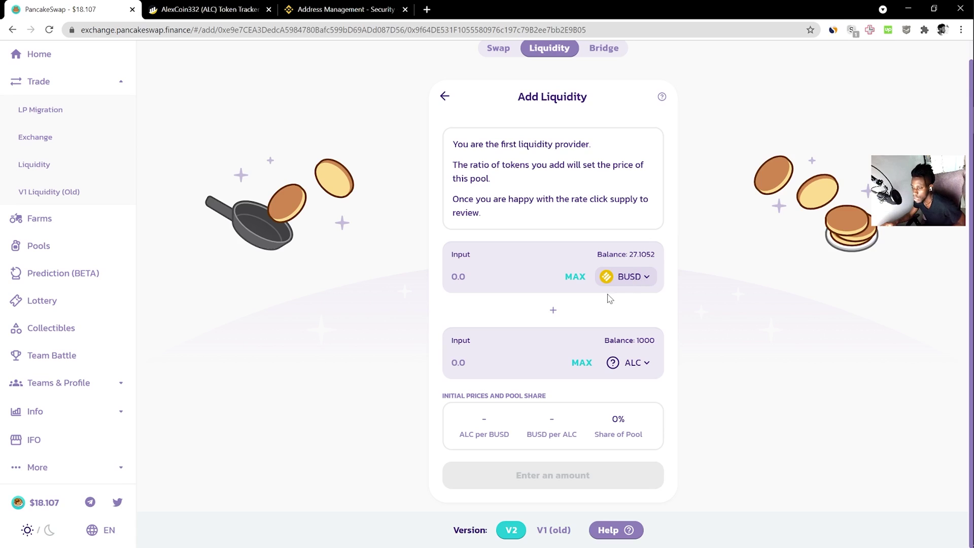
- Enter liquidity amounts of 1 BUSD and 1.25 ALC
left_click(499, 287)
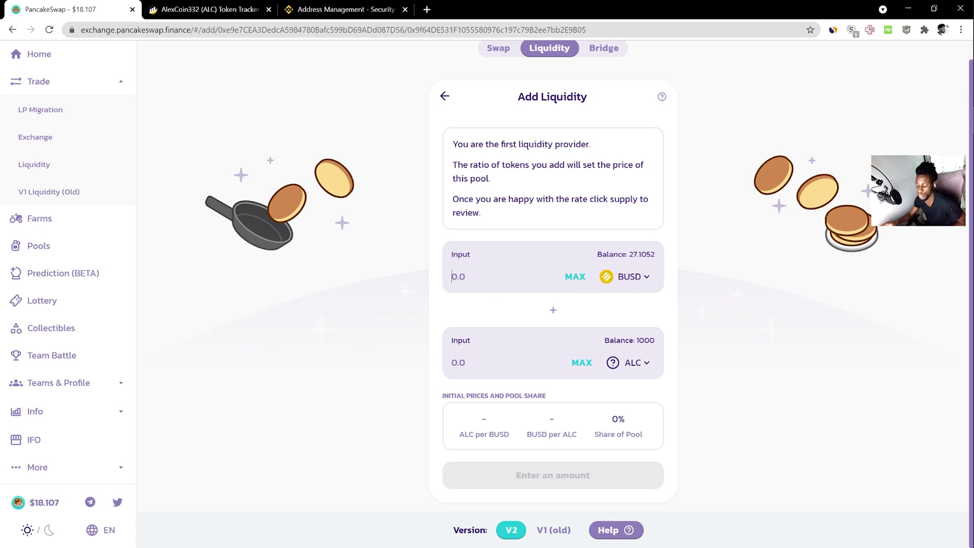
type("1")
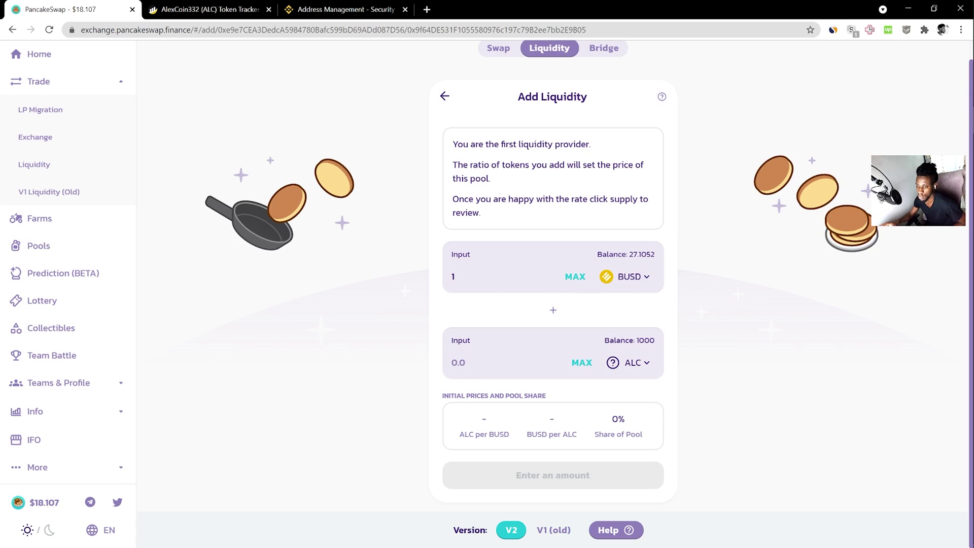
left_click(503, 362)
type("1.25")
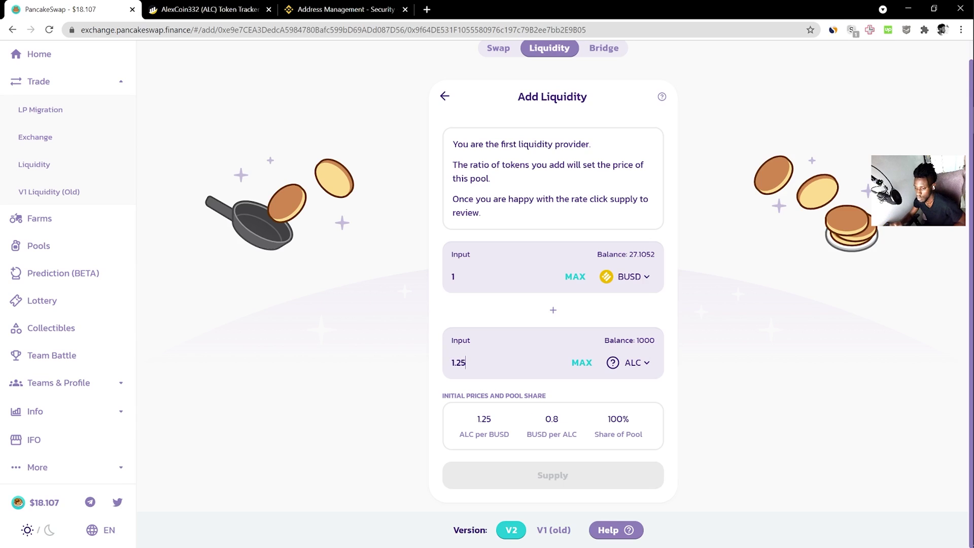
- Examine the initial prices and pool share that result from the entered BUSD and ALC amounts
left_click_drag(476, 434, 579, 434)
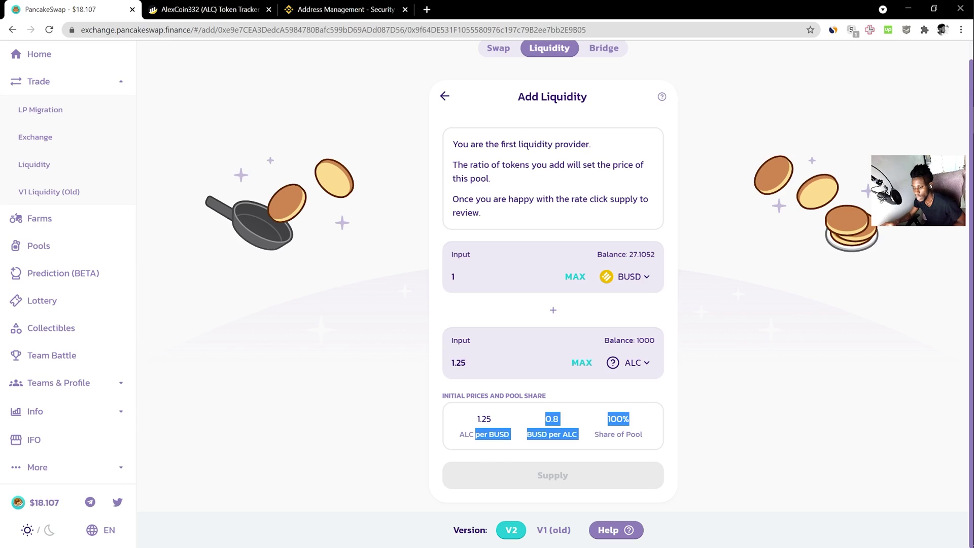
left_click_drag(476, 434, 579, 435)
left_click(499, 429)
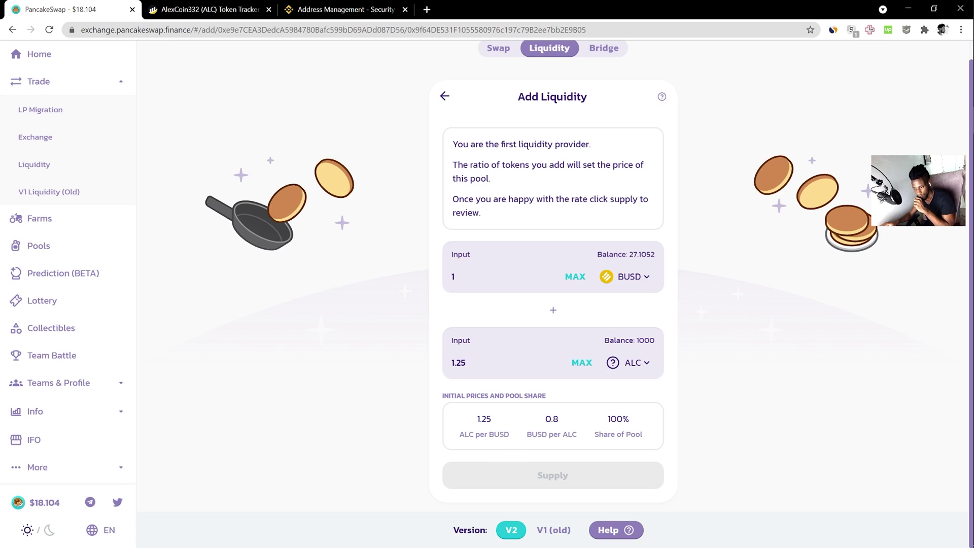
double_click(500, 435)
left_click(498, 429)
left_click_drag(493, 420, 479, 419)
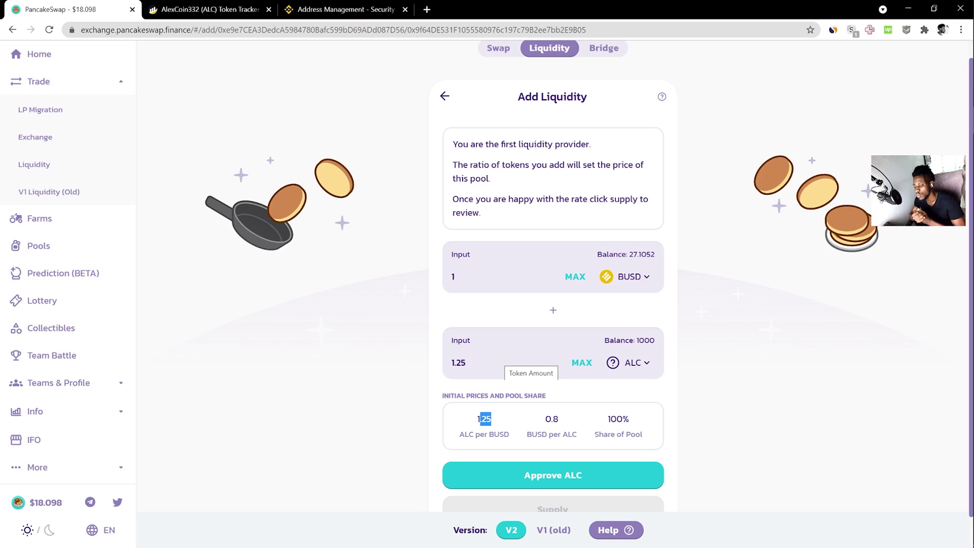
left_click(480, 292)
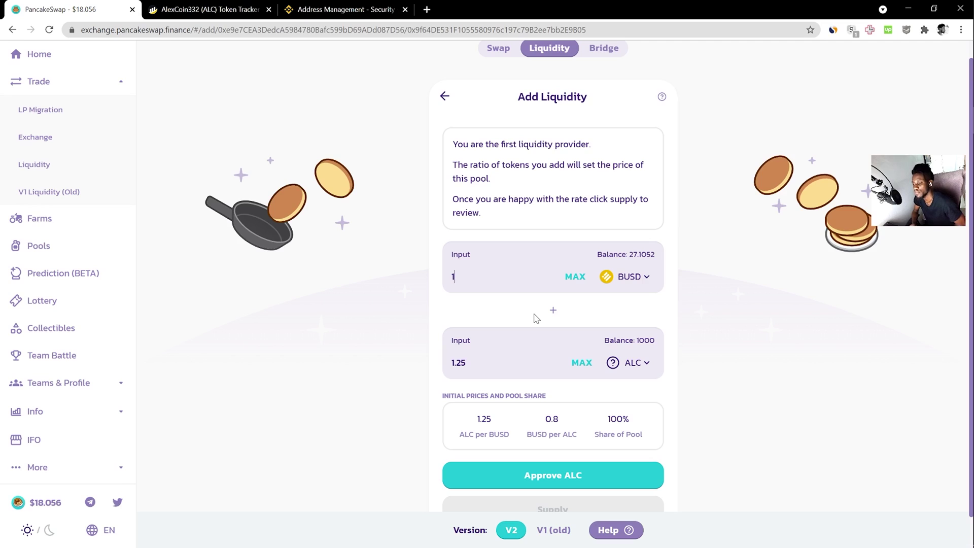
left_click_drag(486, 287, 388, 283)
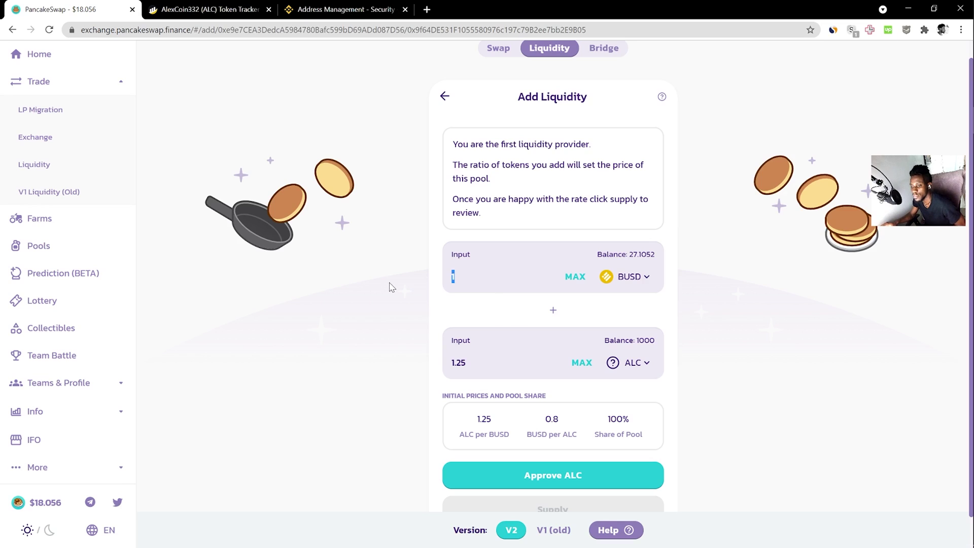
left_click(510, 288)
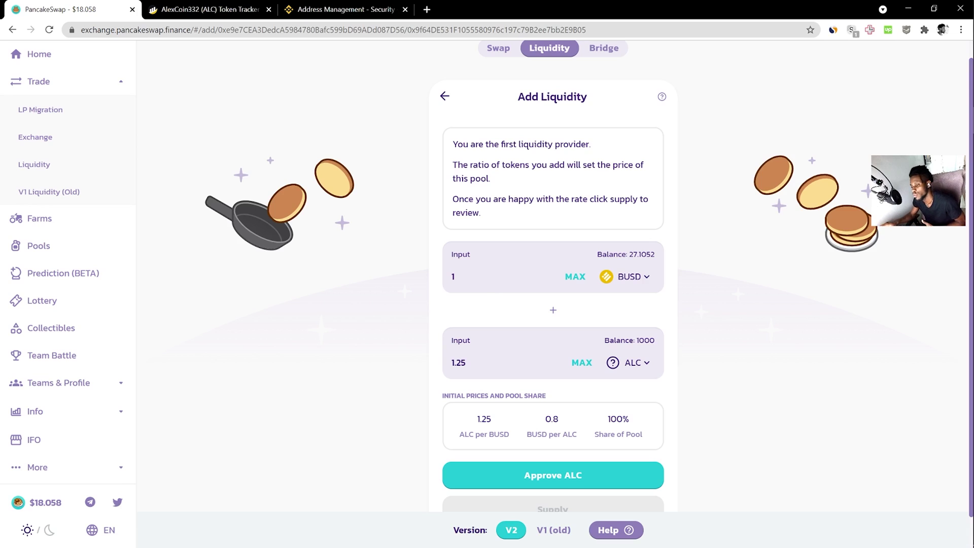
- Set the BUSD amount of the liquidity pair to 10
left_click(454, 277)
type("0")
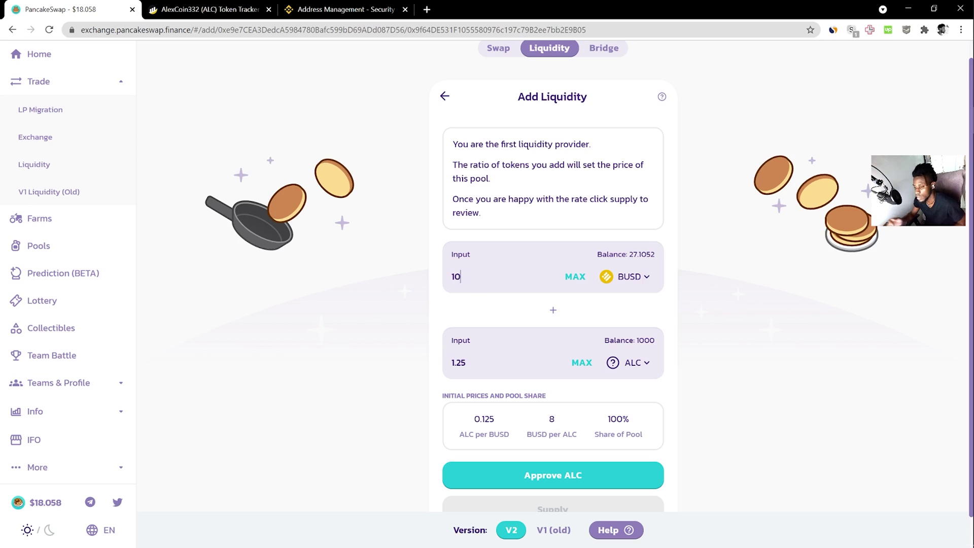
left_click_drag(494, 291, 417, 286)
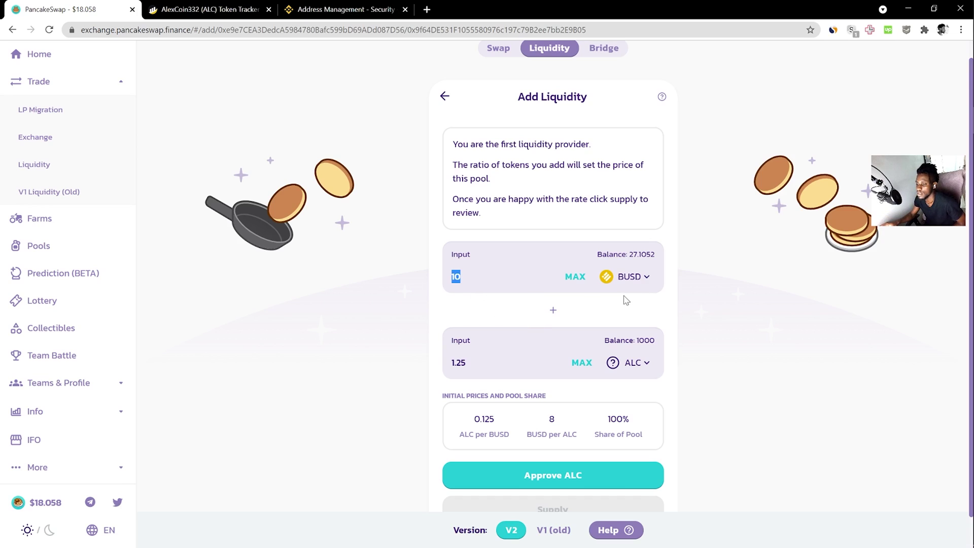
- Choose ALC as the first currency so that the pair order swaps with BUSD
left_click(629, 277)
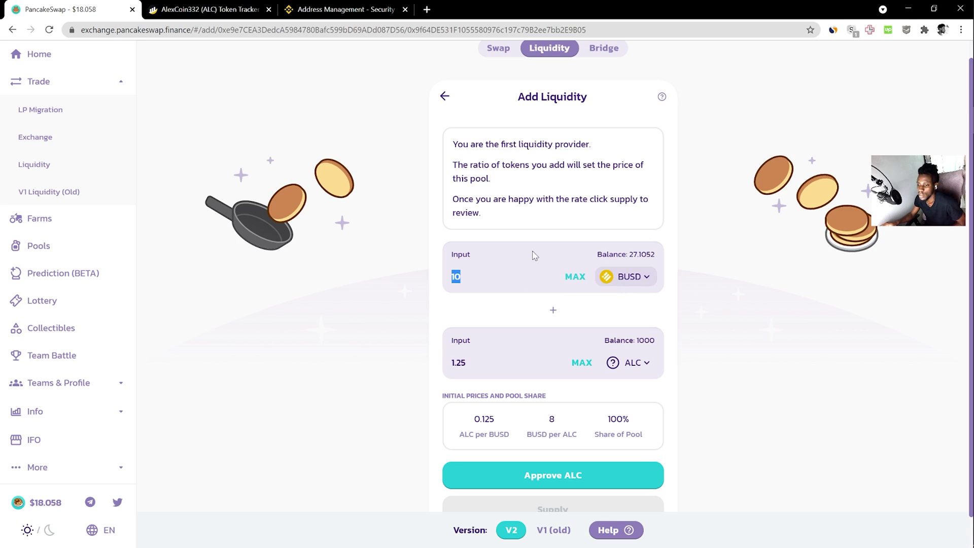
left_click(476, 234)
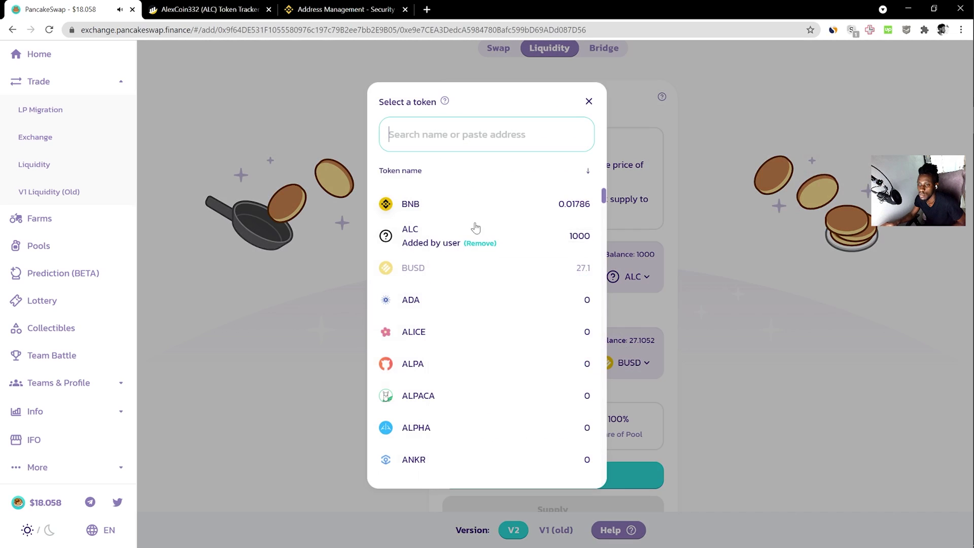
- Set the liquidity amounts to 1 ALC and 0.75 BUSD and check the resulting prices and pool share
left_click(451, 282)
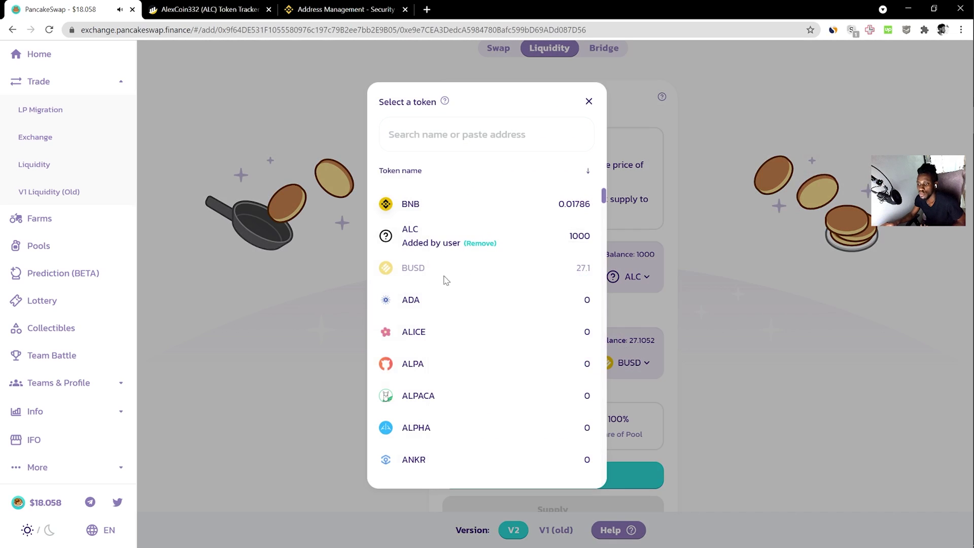
left_click(643, 330)
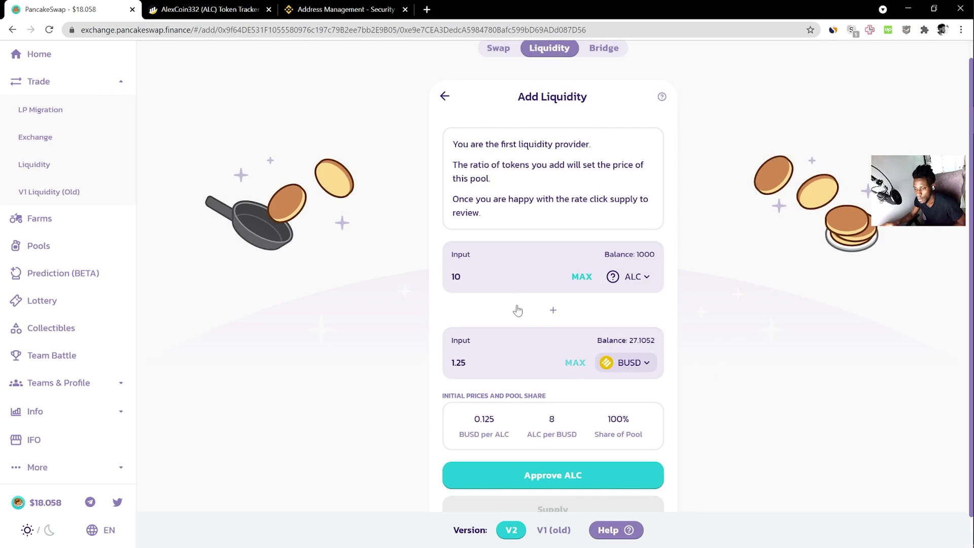
double_click(456, 279)
type("1")
double_click(439, 369)
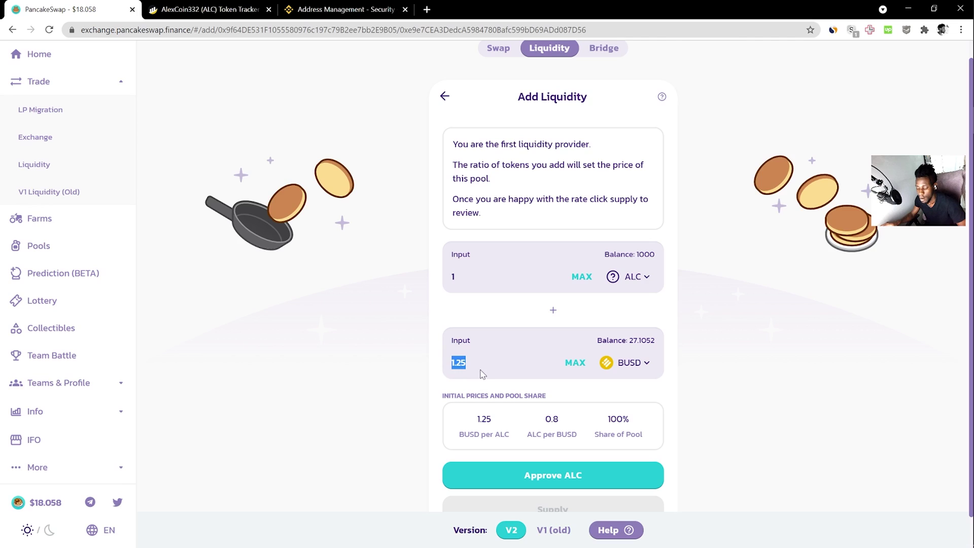
type("0.75")
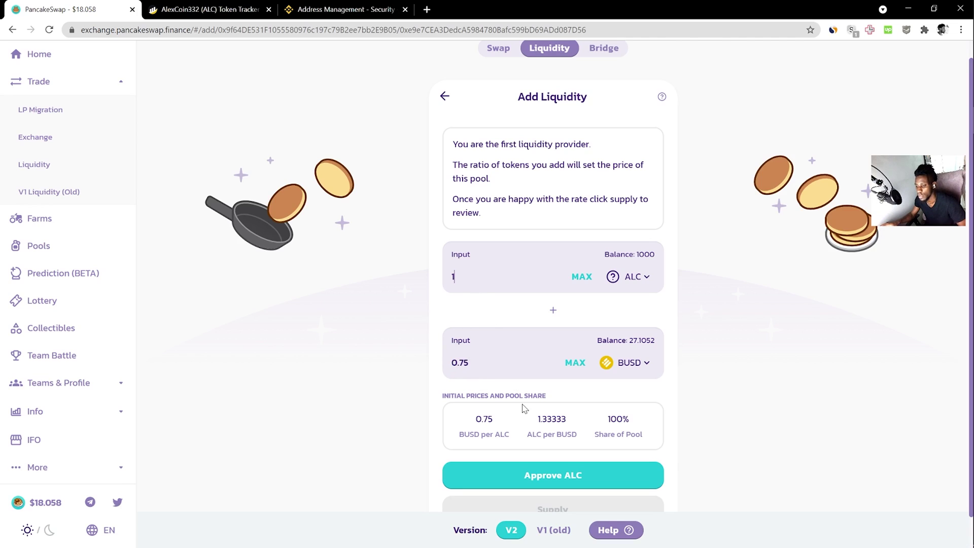
double_click(618, 419)
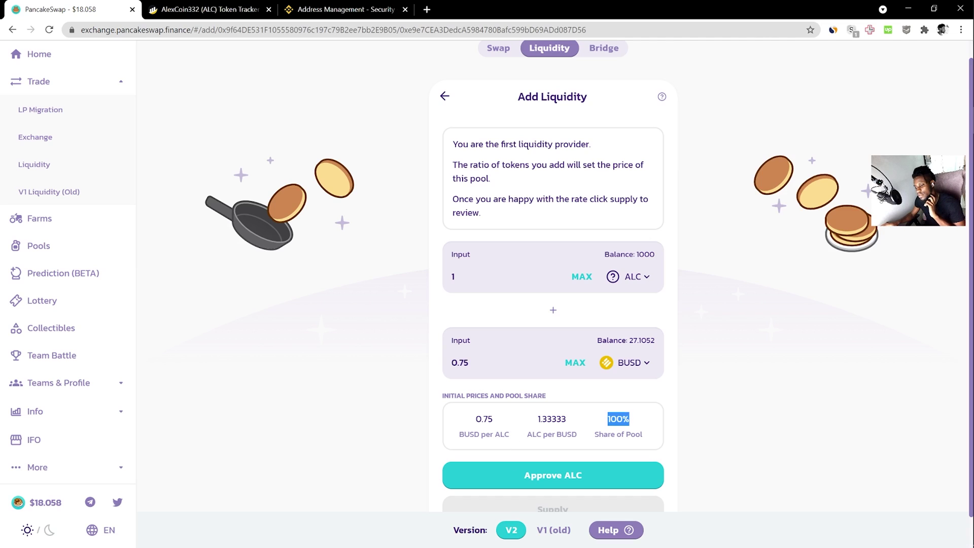
- Choose BUSD as the first currency of the pair and set the ALC amount to 1.25
left_click(635, 277)
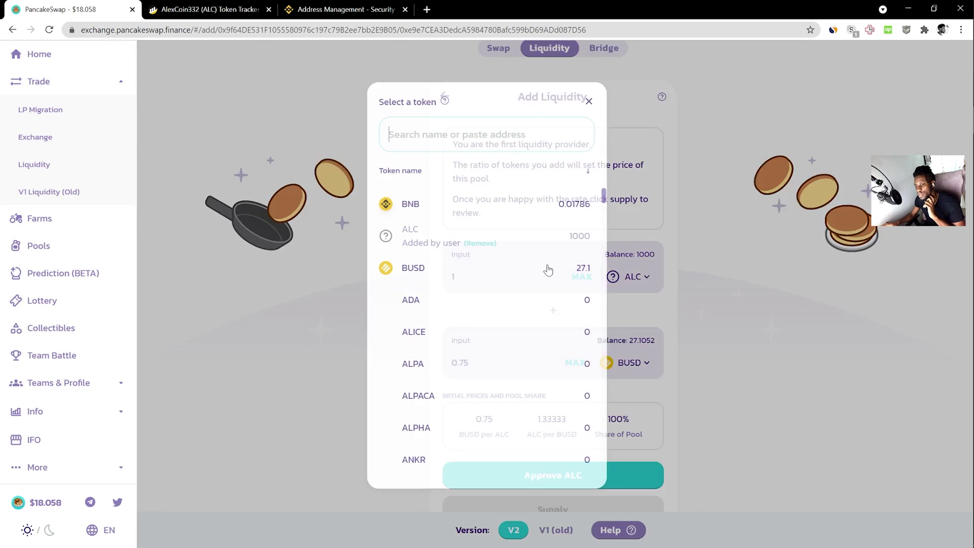
left_click(440, 269)
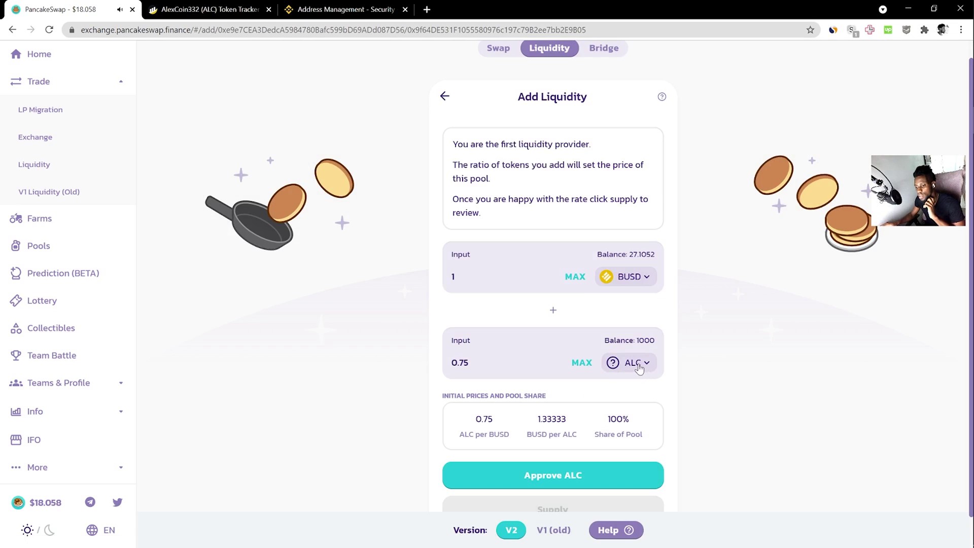
double_click(446, 364)
type("1.25")
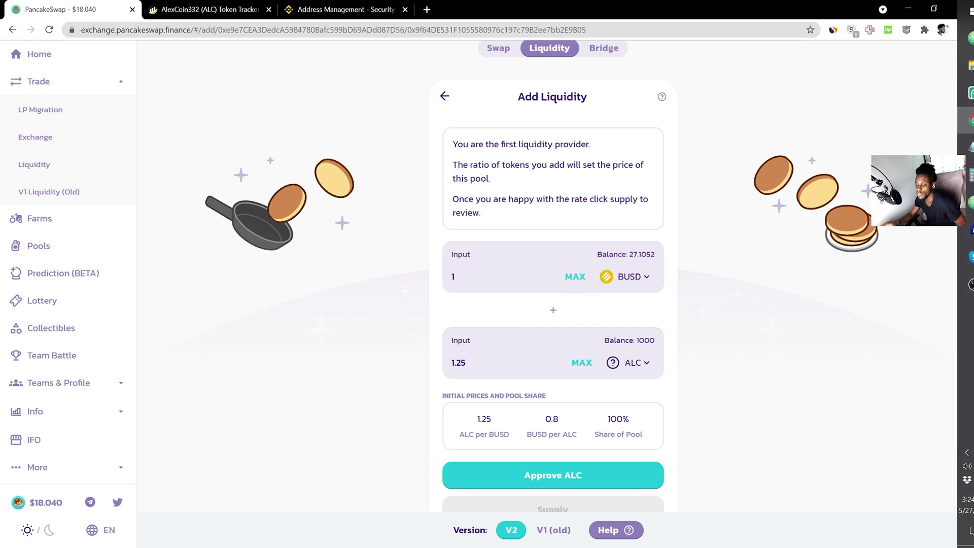
- Raise the liquidity amounts to 10 BUSD and 12.5 ALC
type("0")
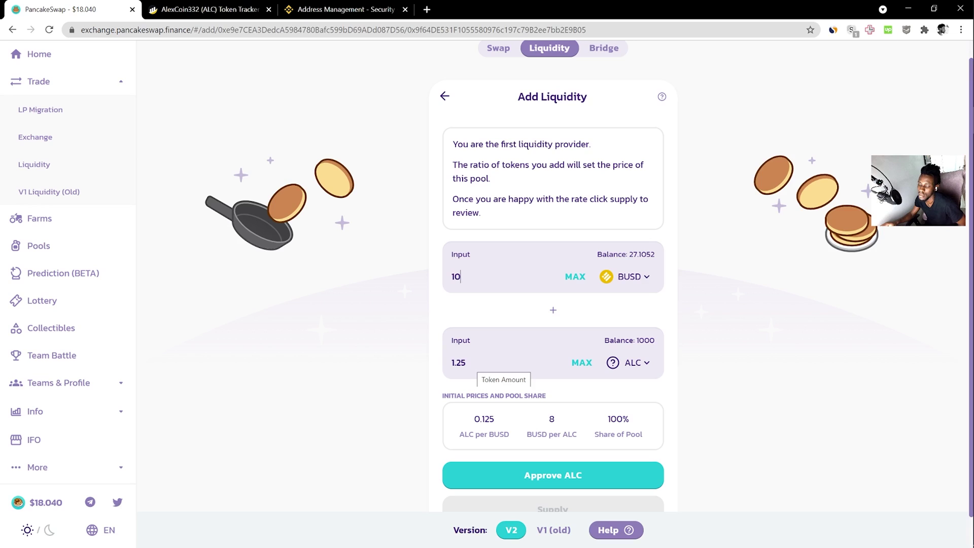
double_click(458, 362)
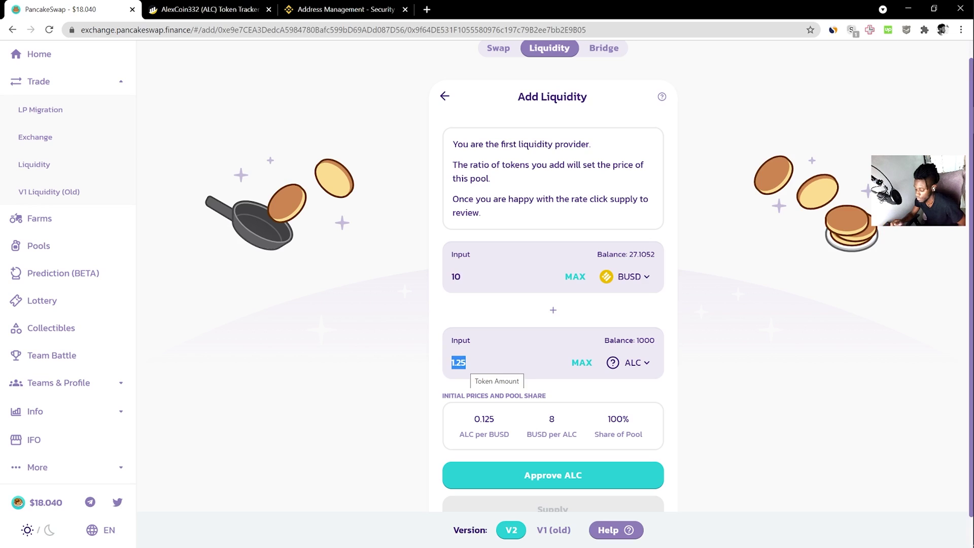
type("12.5")
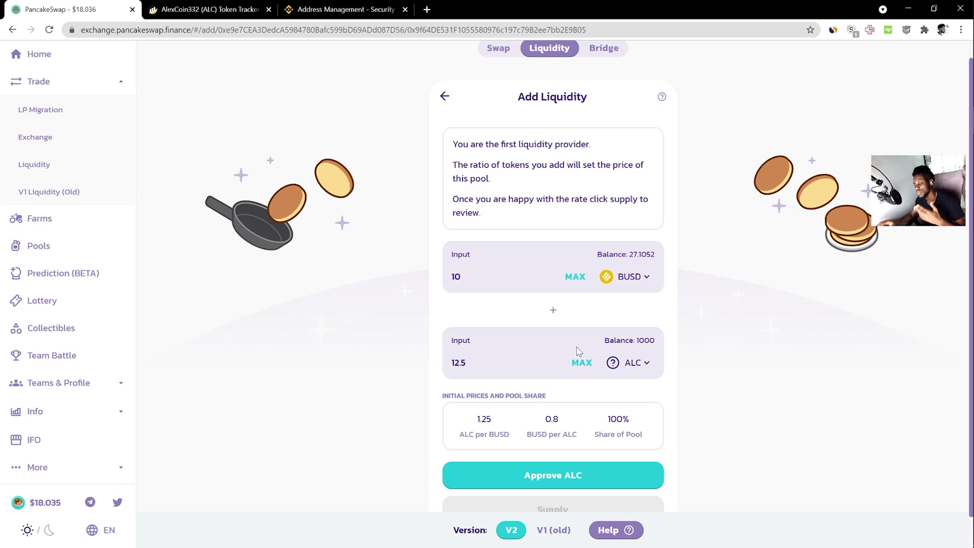
left_click(471, 380)
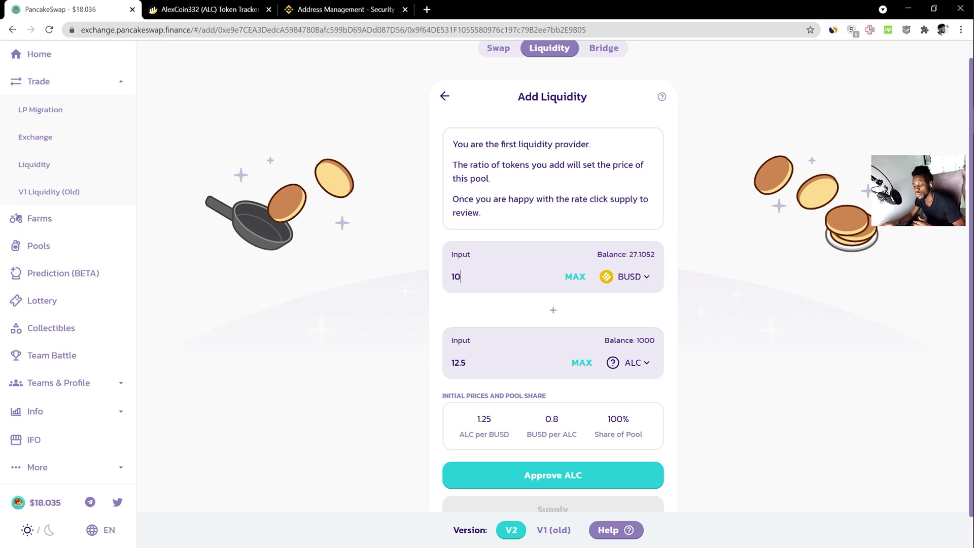
left_click(481, 287)
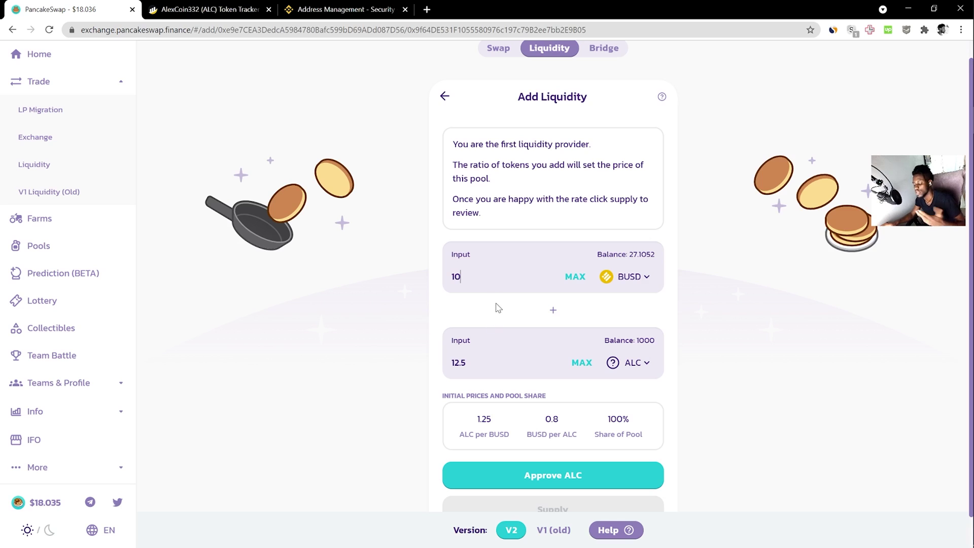
- Approve ALC and proceed to supply the BUSD and ALC amounts so that the pool creation summary opens
scroll(544, 374, "down", 1)
scroll(544, 371, "up", 2)
scroll(544, 375, "down", 2)
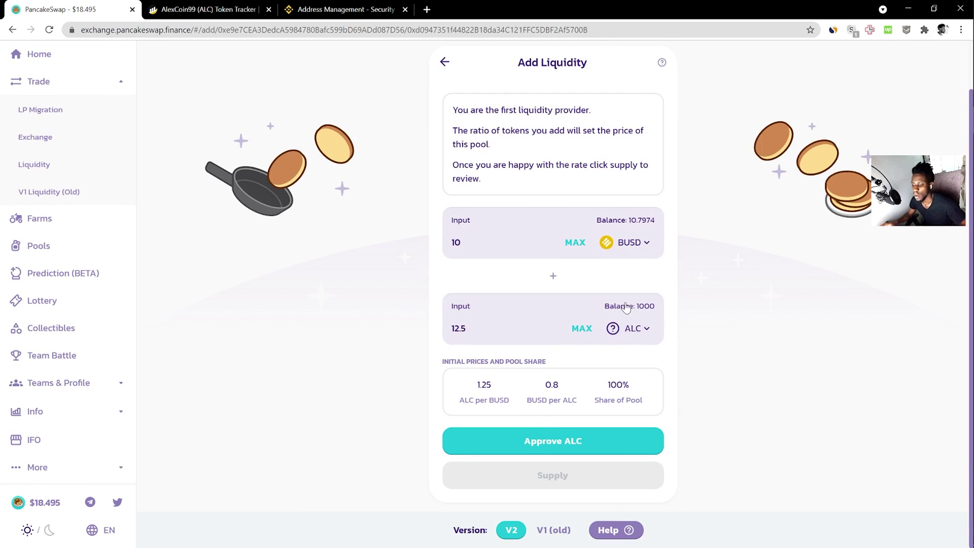
scroll(659, 320, "up", 2)
scroll(702, 333, "down", 2)
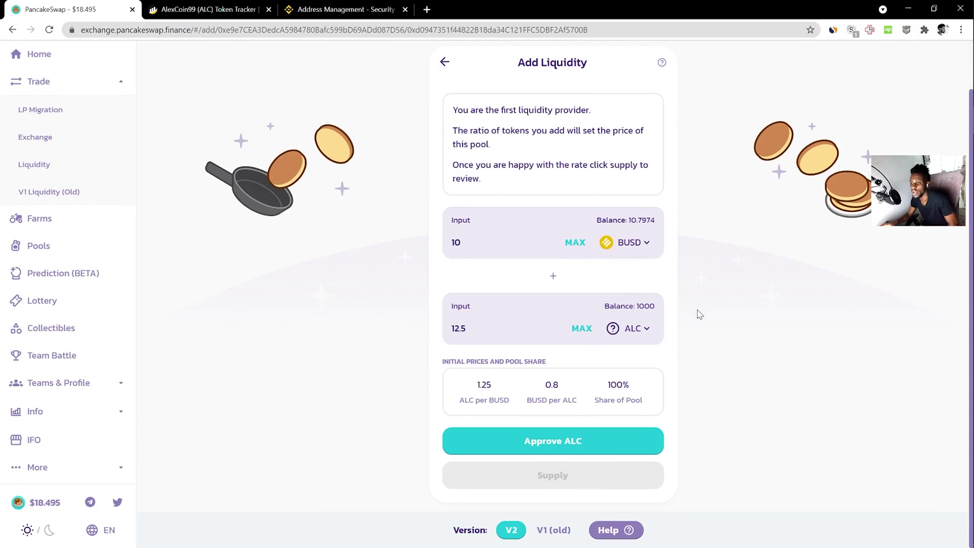
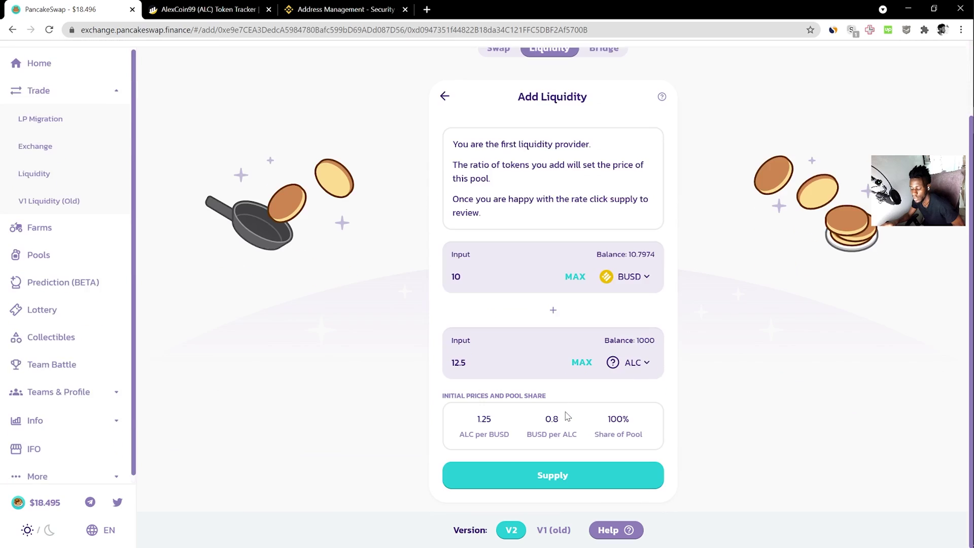
scroll(576, 431, "up", 1)
scroll(578, 441, "down", 1)
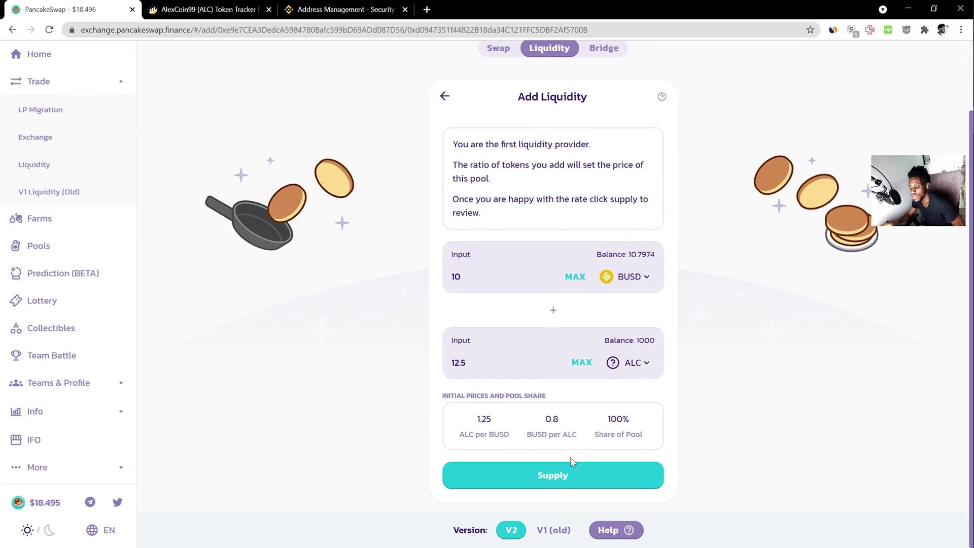
left_click(567, 480)
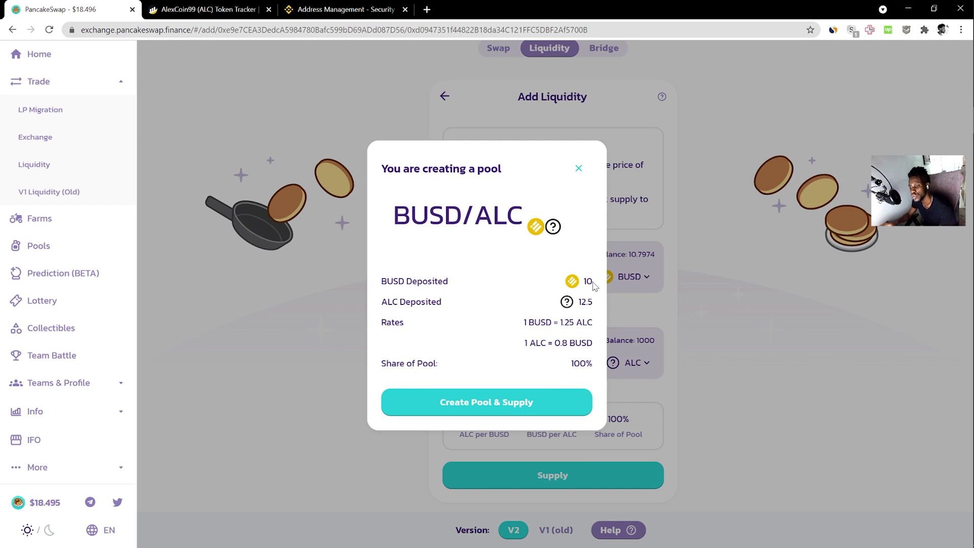
- Examine both exchange rates between BUSD and ALC in the pool creation summary
scroll(585, 299, "up", 2)
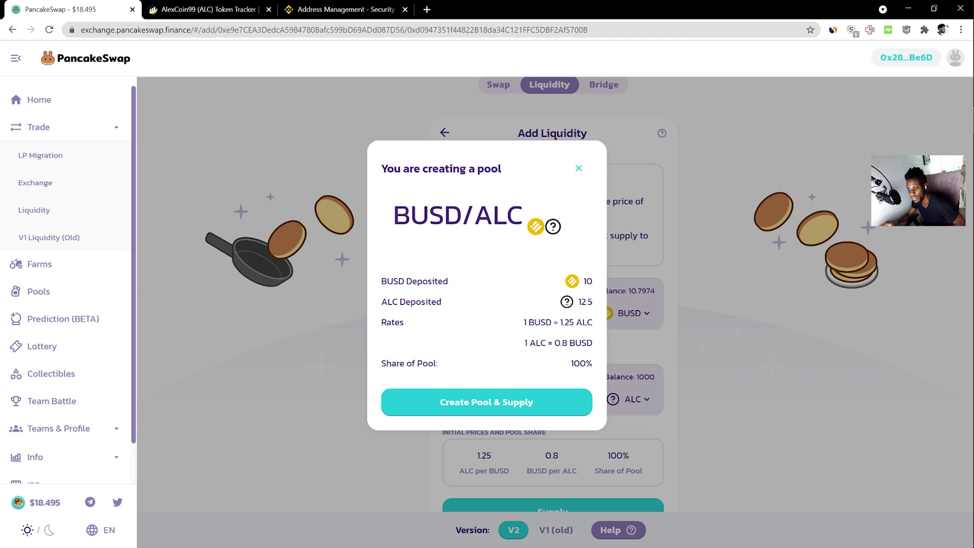
left_click_drag(586, 343, 528, 342)
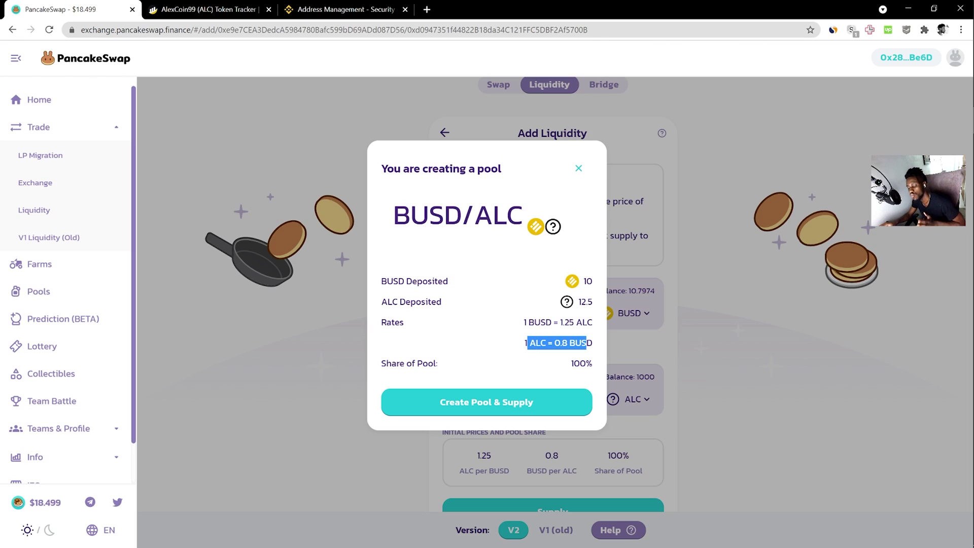
left_click(558, 343)
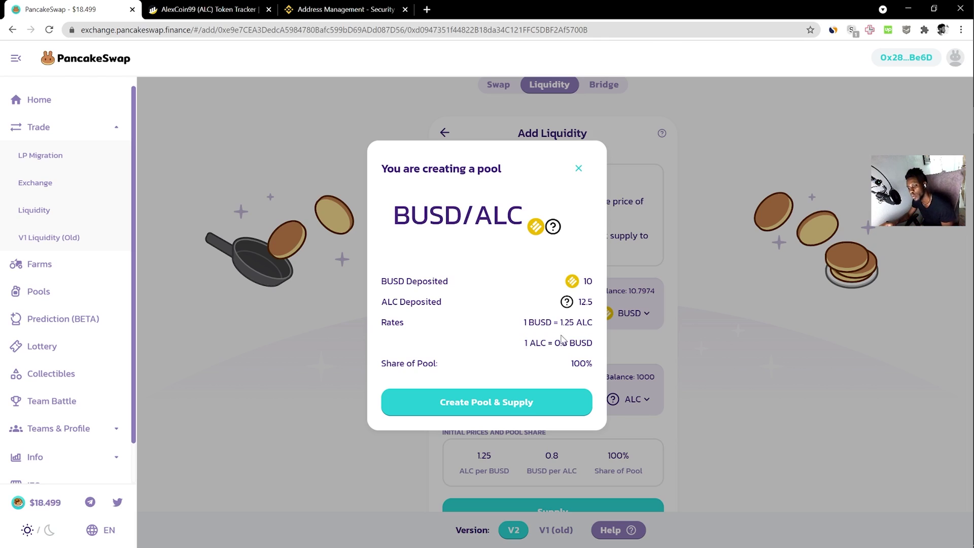
mouse_move(583, 323)
left_mouse_down()
mouse_move(535, 323)
mouse_move(574, 323)
left_mouse_up()
left_click(541, 323)
left_click(535, 322)
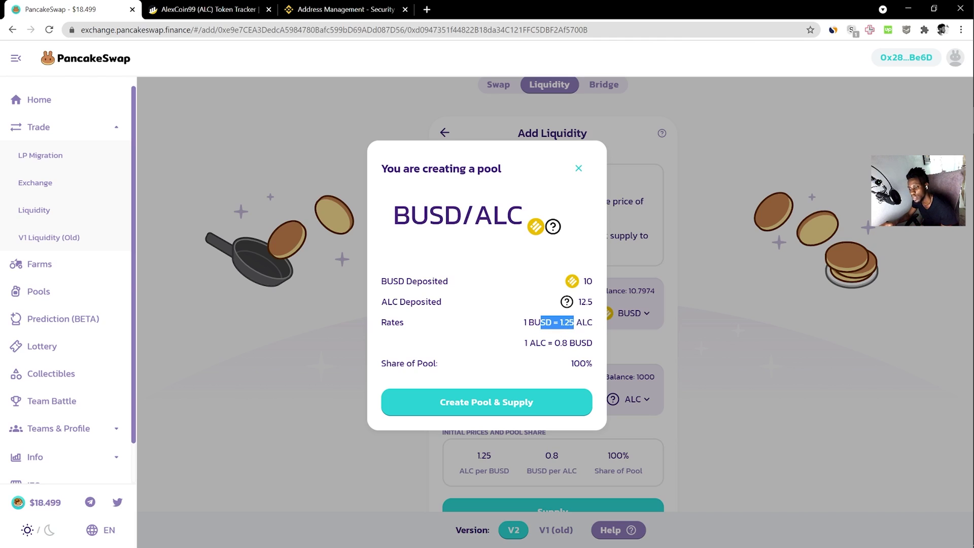
left_click(574, 323)
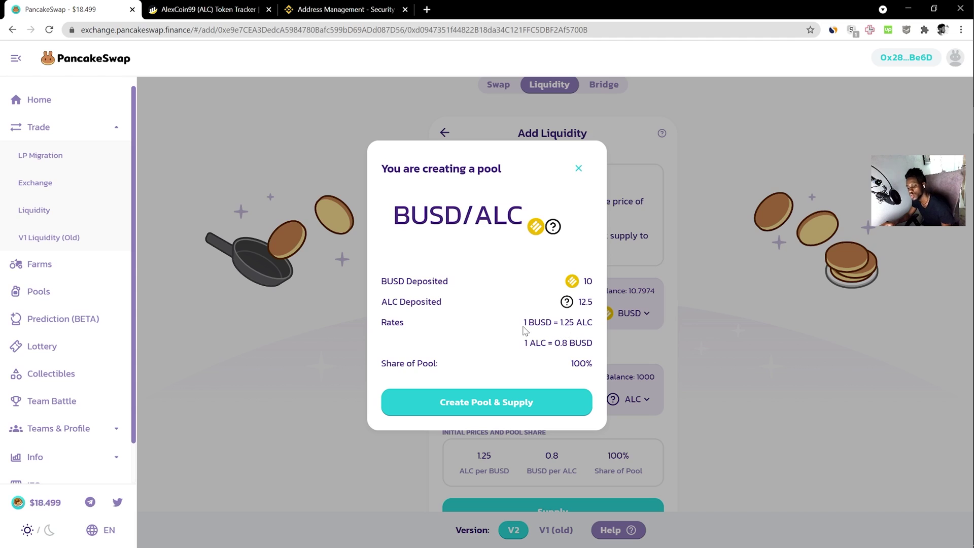
- Create the BUSD/ALC pool with its initial supply, confirming the transaction in MetaMask and closing the submission notice
left_click(497, 402)
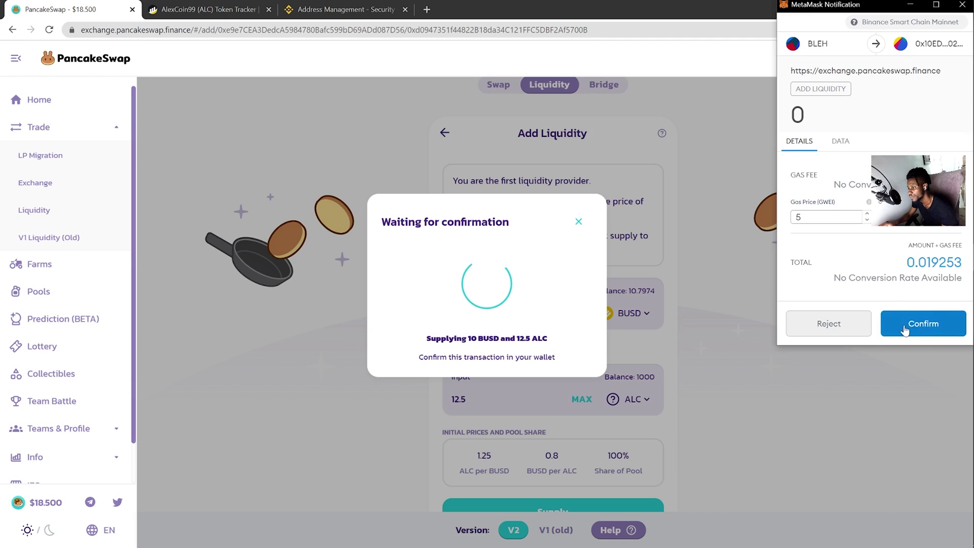
left_click(925, 327)
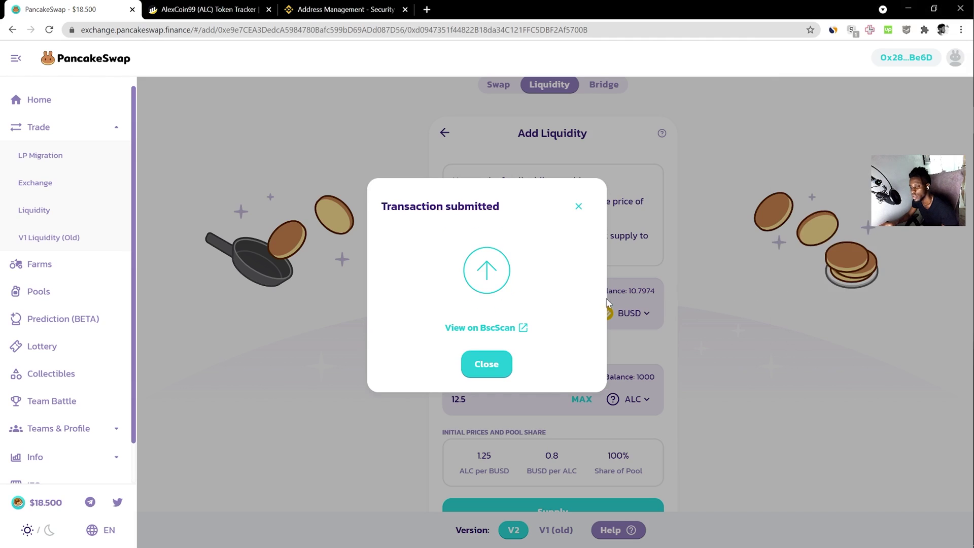
left_click(494, 364)
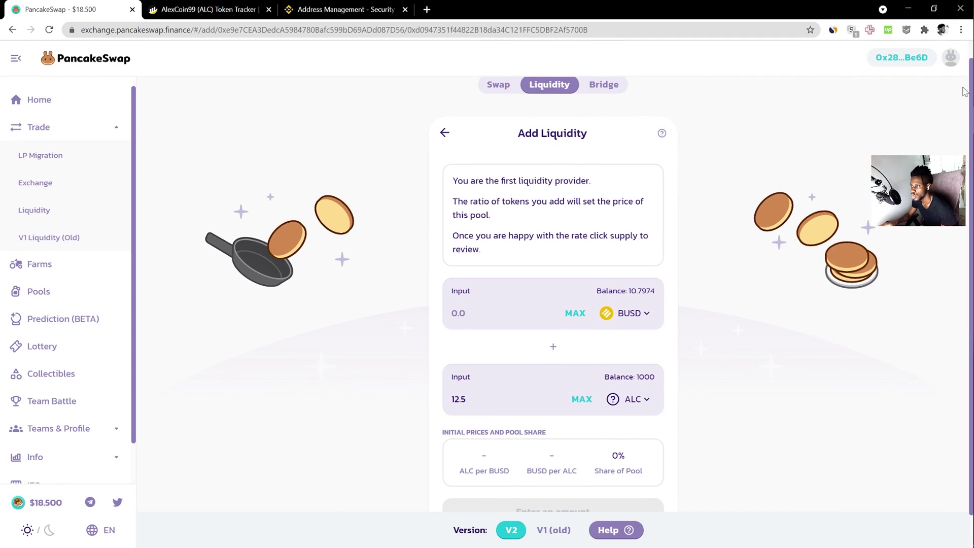
- Open the MetaMask wallet and look through its asset balances, including BUSD and Cake-LP
scroll(931, 70, "down", 1)
scroll(857, 124, "up", 1)
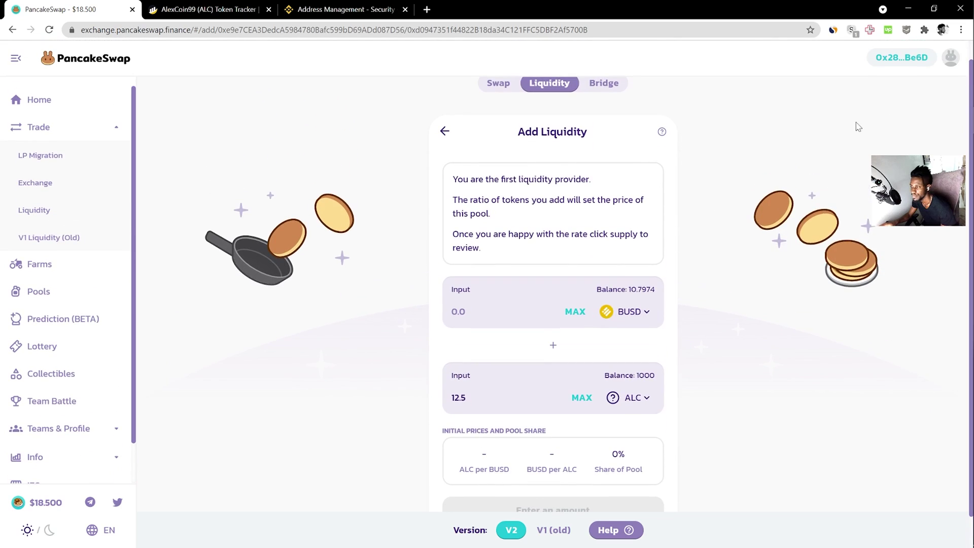
scroll(922, 43, "down", 1)
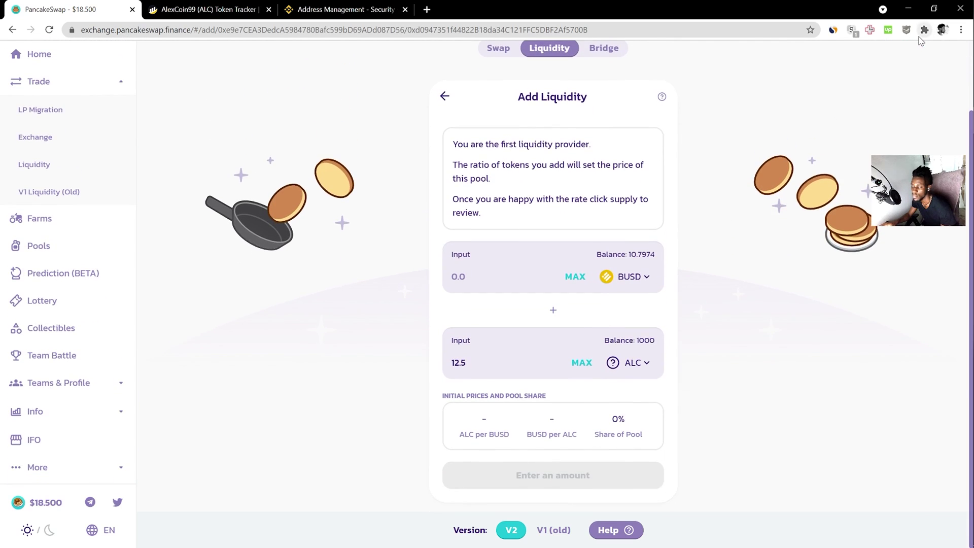
left_click(924, 29)
left_click(803, 250)
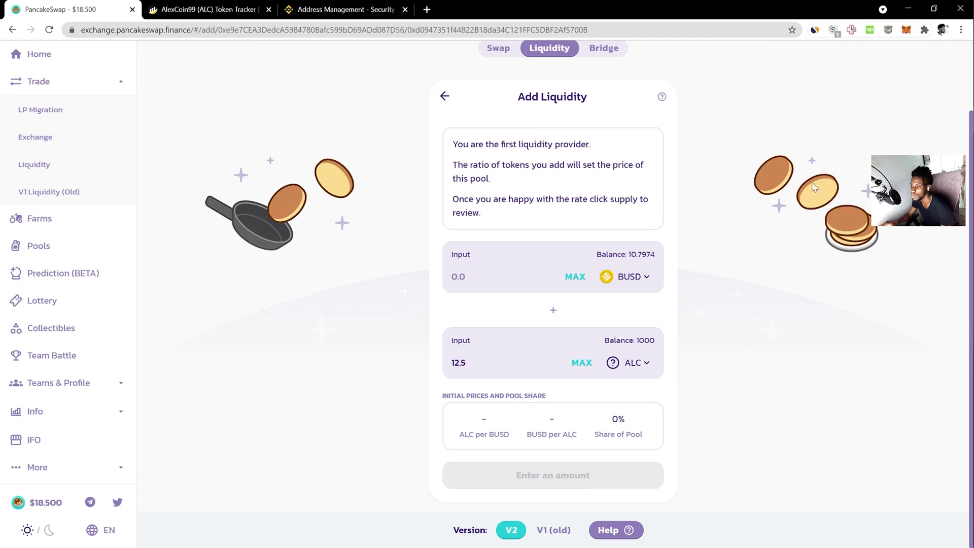
scroll(833, 277, "down", 3)
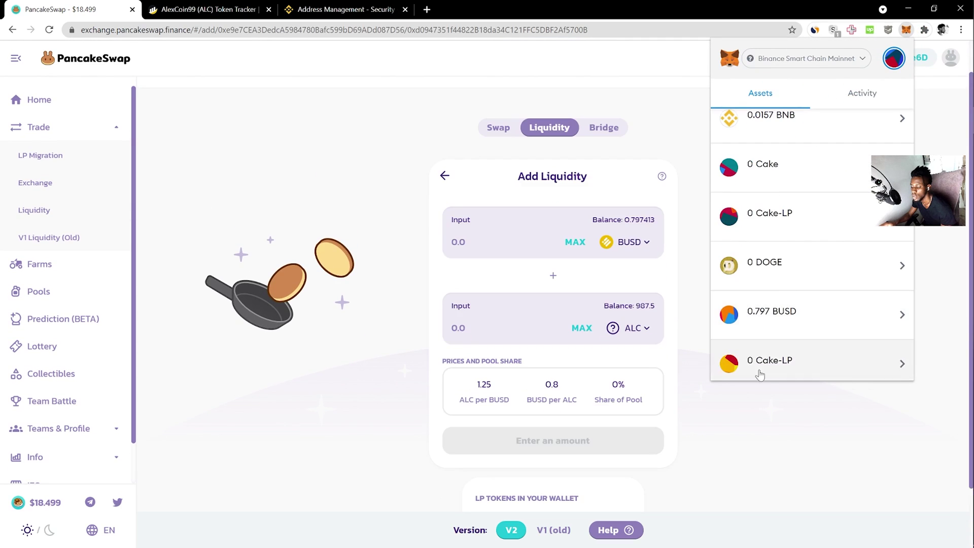
left_click(730, 449)
- Check the ALC/BUSD LP tokens held in the wallet below the Add Liquidity form
scroll(601, 339, "down", 2)
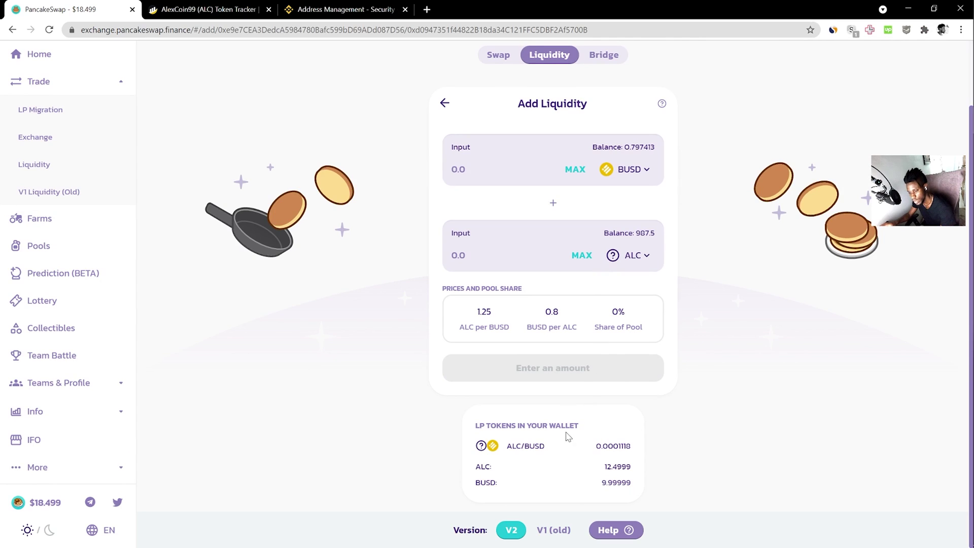
left_click_drag(496, 425, 578, 426)
scroll(513, 218, "up", 3)
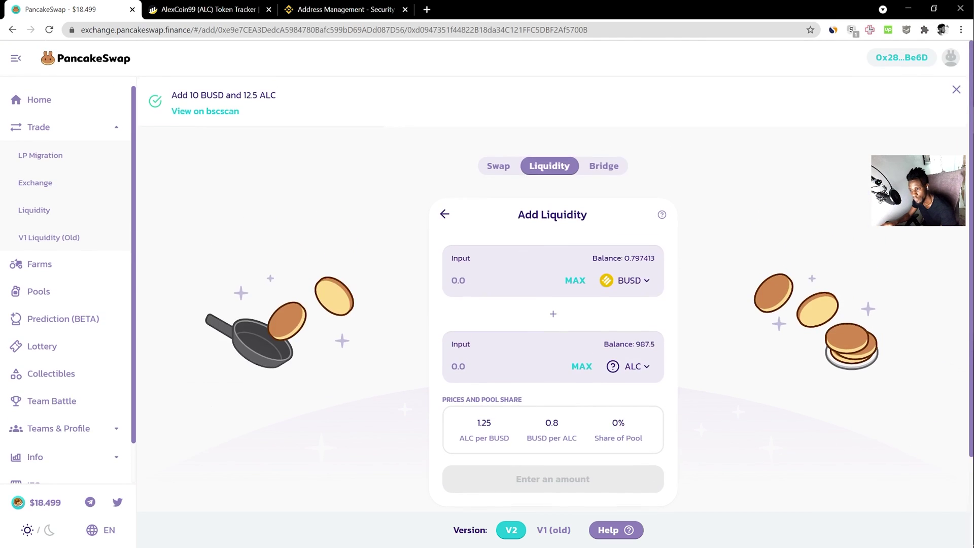
- Return to the liquidity overview and expand the ALC/BUSD position to view its pooled amounts and share
left_click(444, 215)
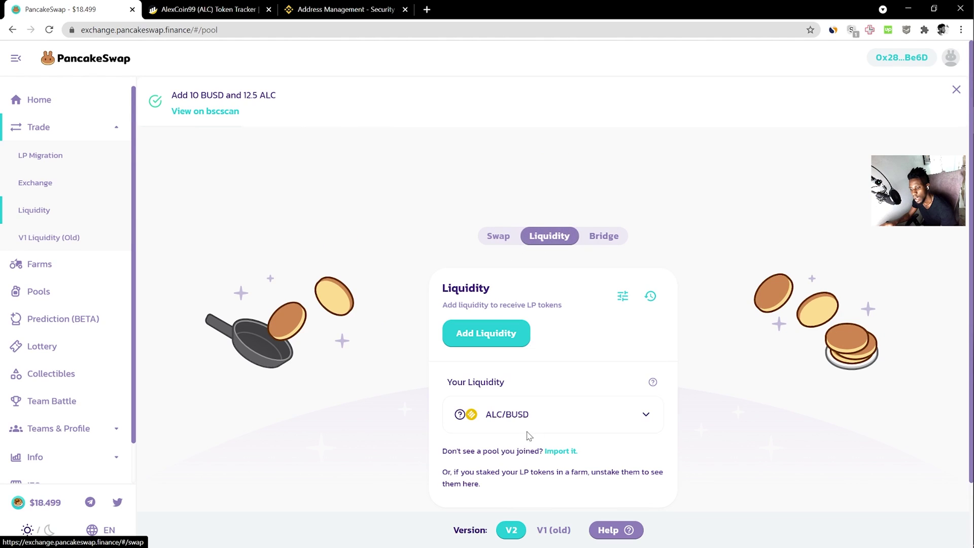
left_click(499, 242)
left_click(549, 153)
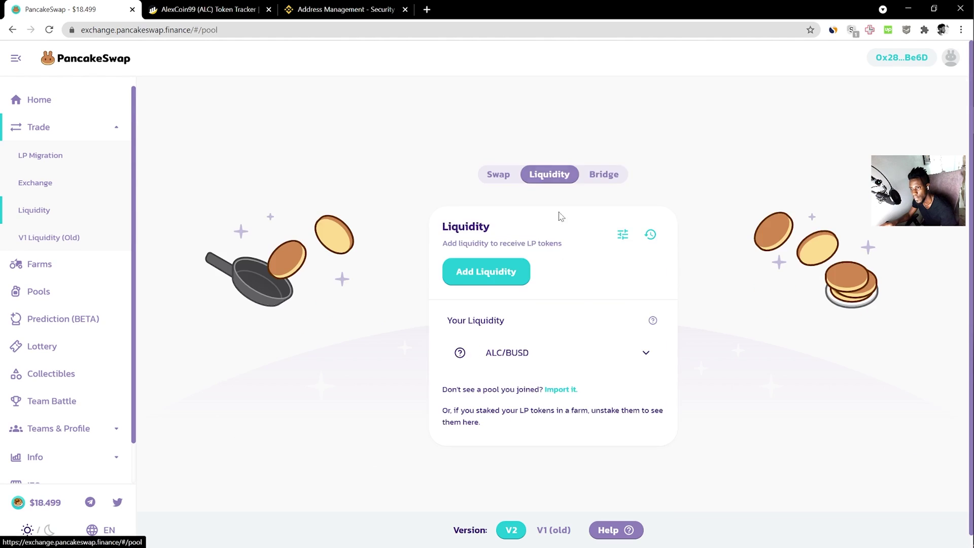
left_click(615, 359)
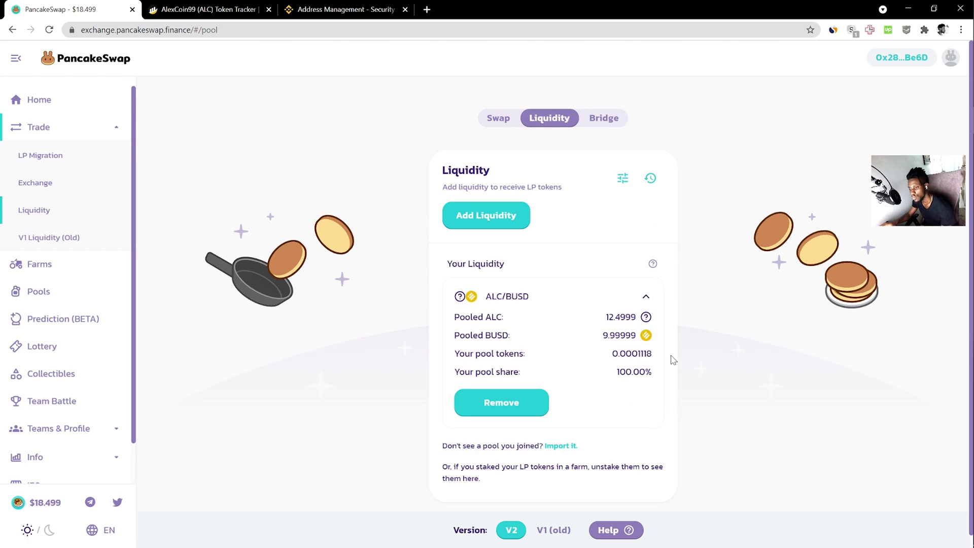
- Set up a swap from BUSD to ALC on the exchange form with an input amount of 0.5 BUSD
left_click(499, 118)
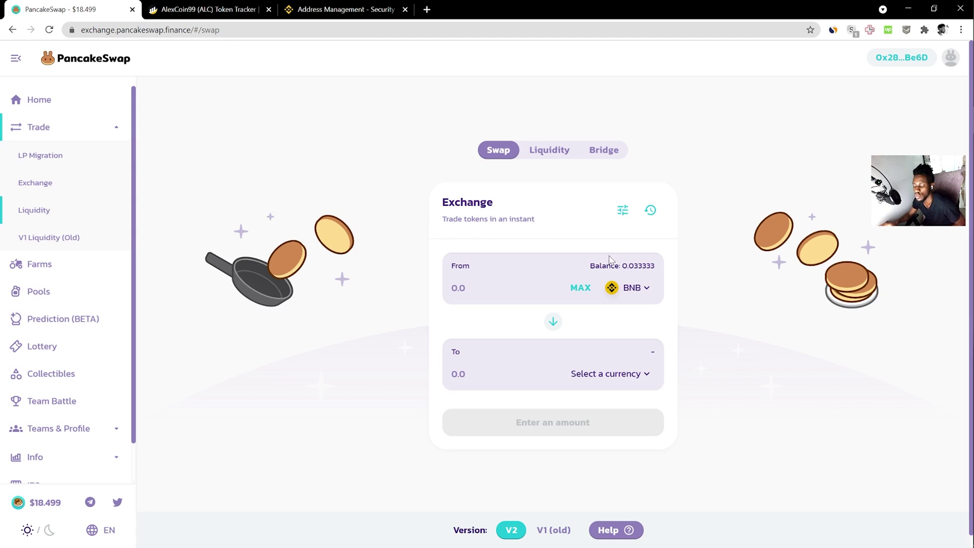
left_click(638, 292)
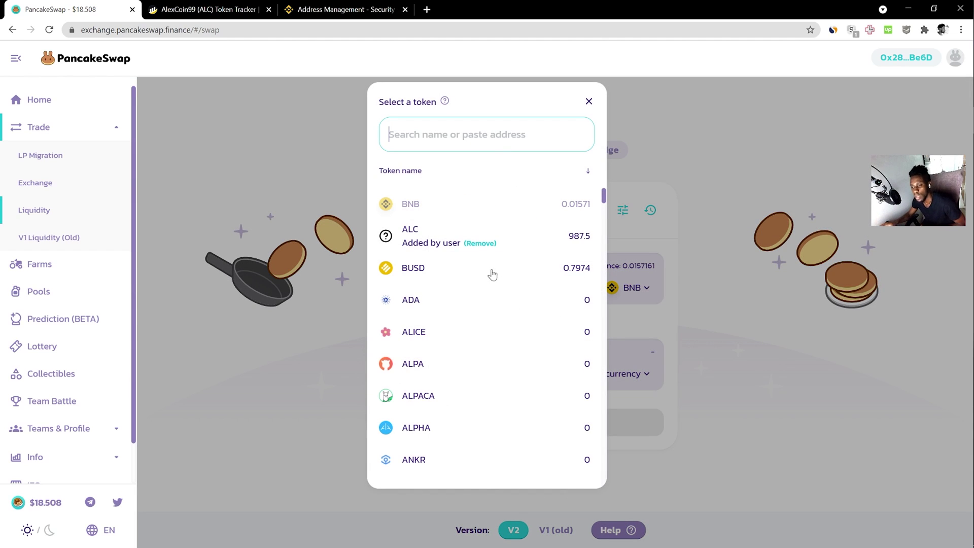
left_click(435, 274)
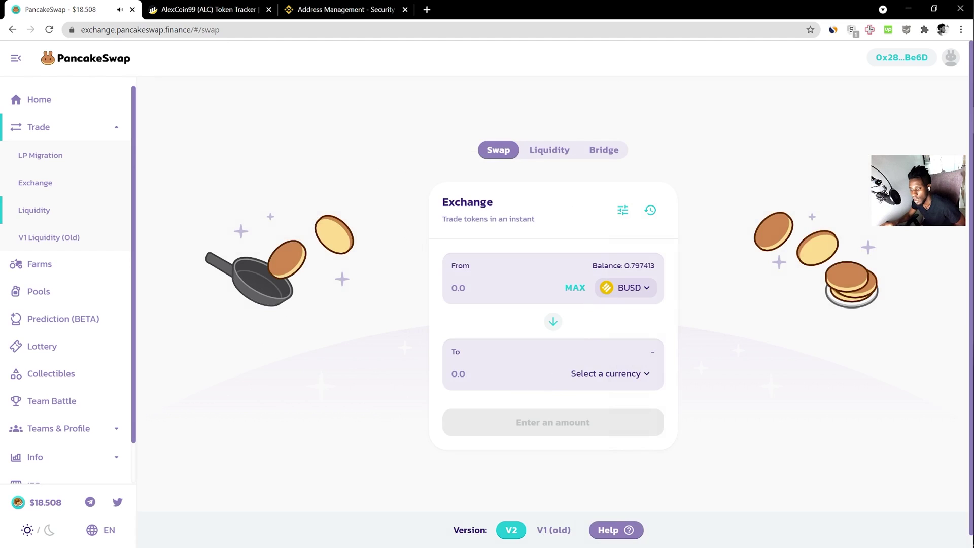
left_click(606, 374)
left_click(436, 240)
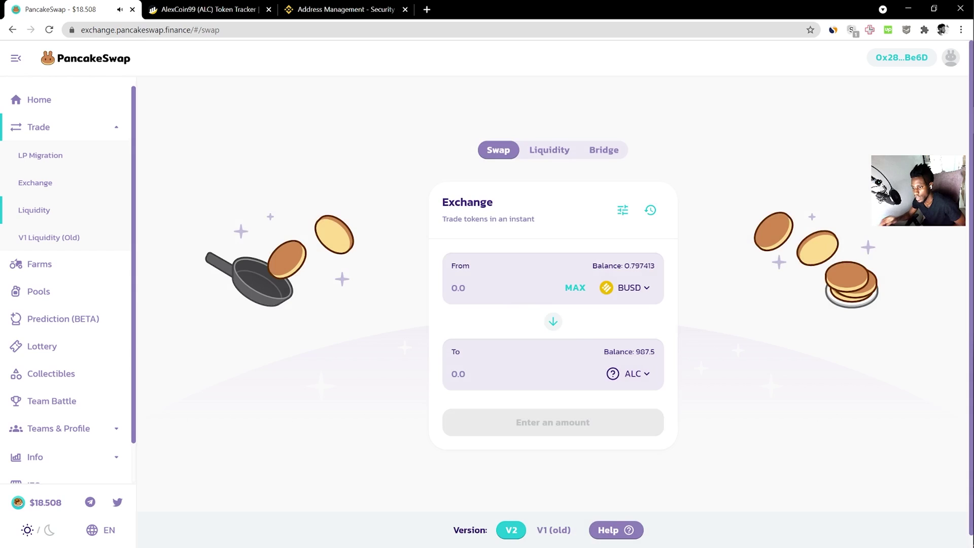
type("0.5")
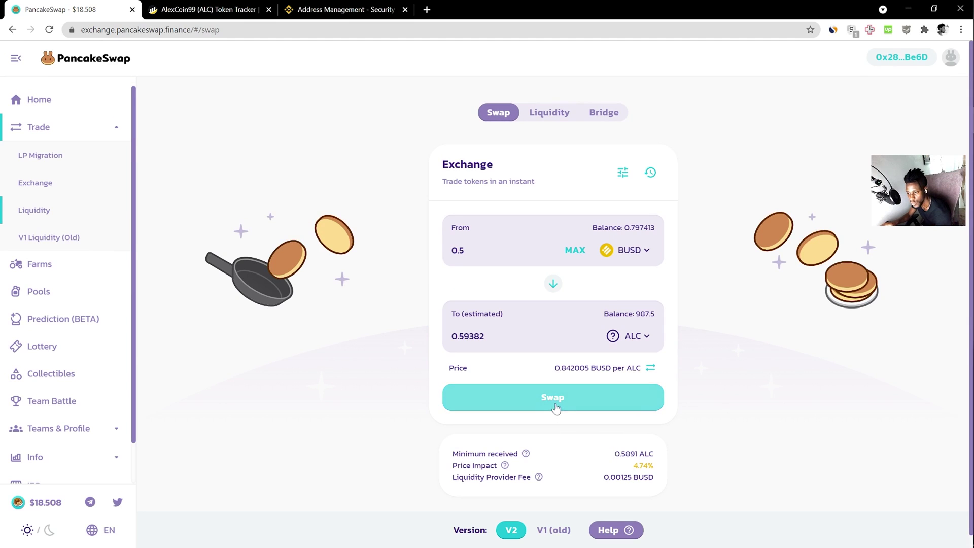
- Set the ALC amount to 1 and reverse the swap direction so that ALC is exchanged for BUSD
left_click_drag(485, 336, 436, 340)
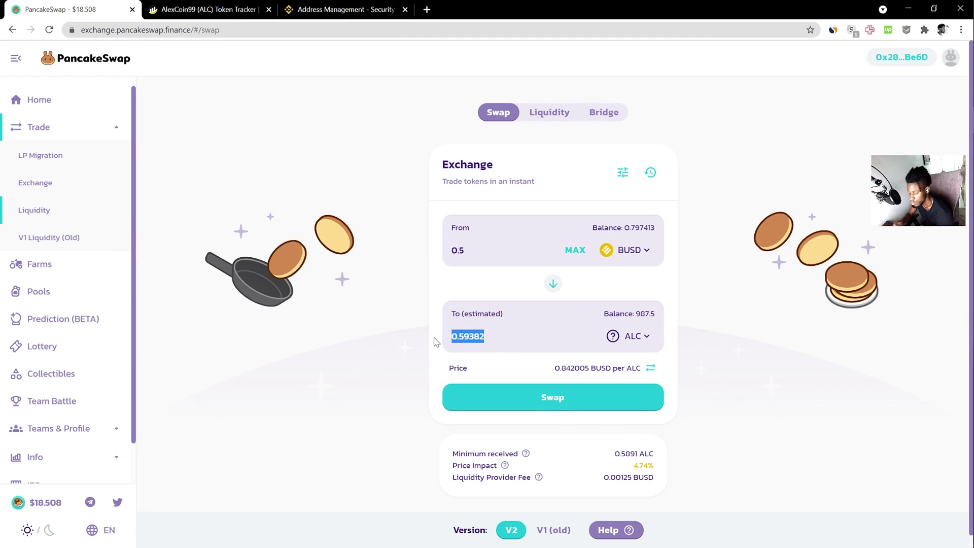
type("1")
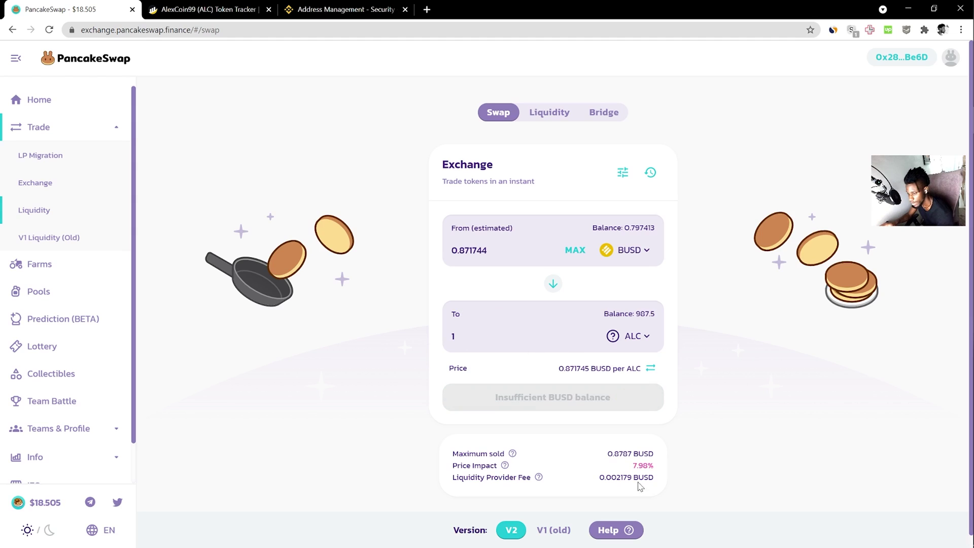
left_click(553, 283)
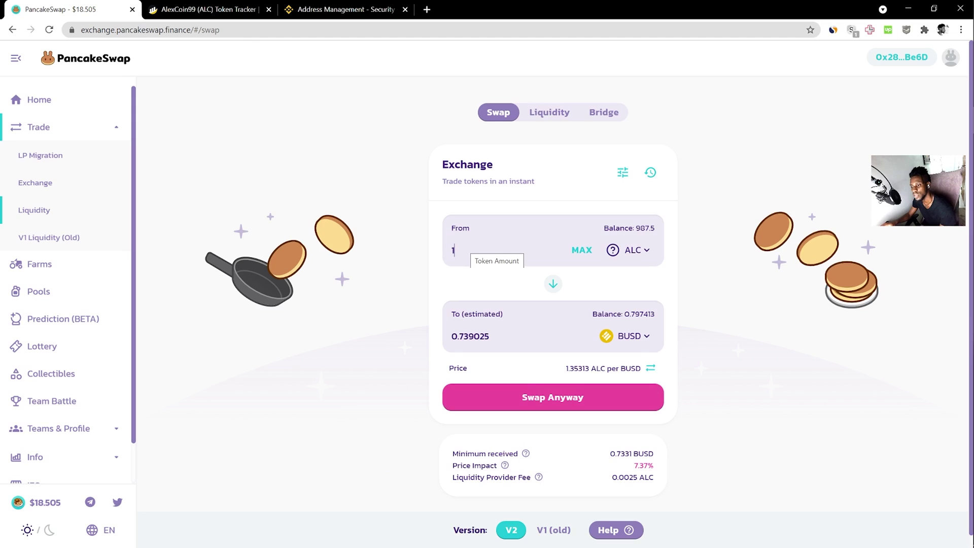
double_click(443, 258)
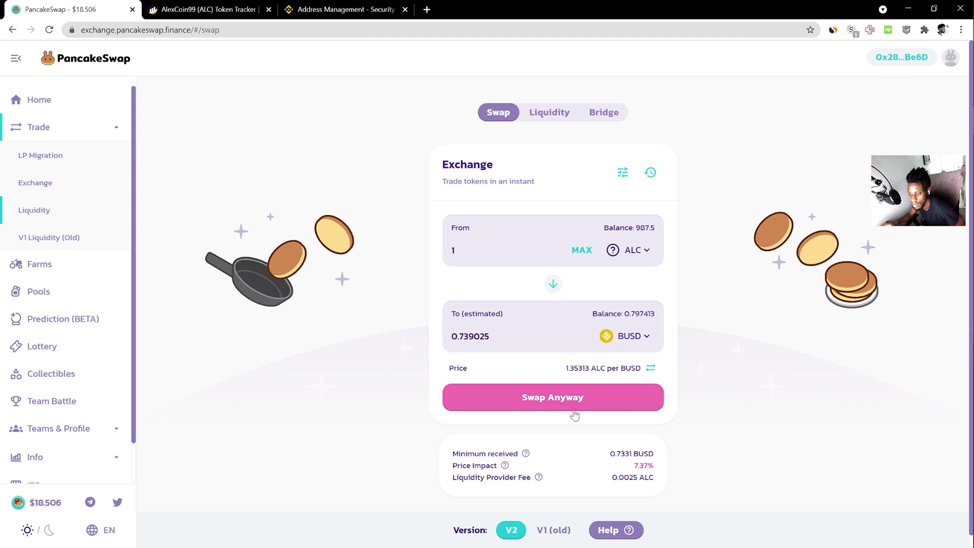
- Swap 1 ALC for BUSD, accepting the price impact, confirming the transaction in MetaMask and closing the submission notice
left_click(558, 398)
left_click(549, 402)
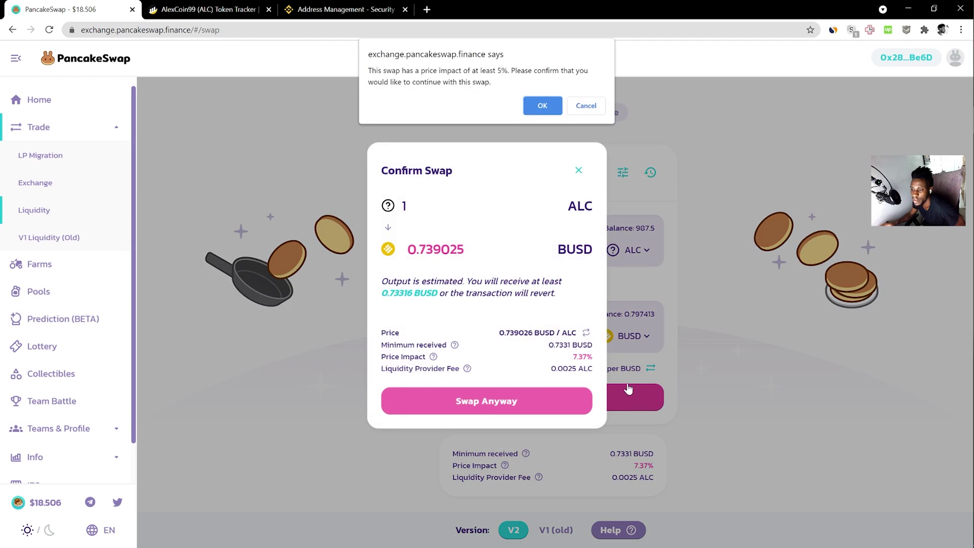
left_click(542, 106)
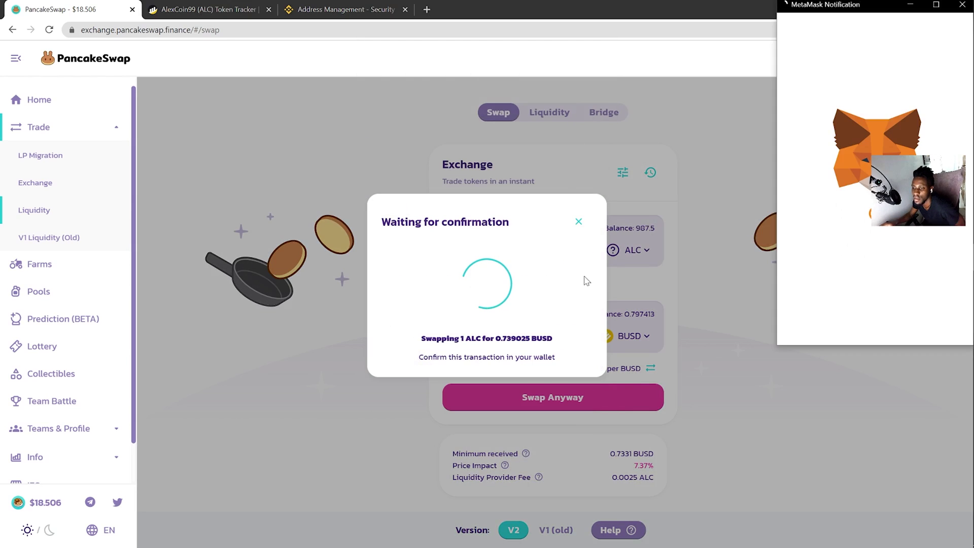
left_click(922, 324)
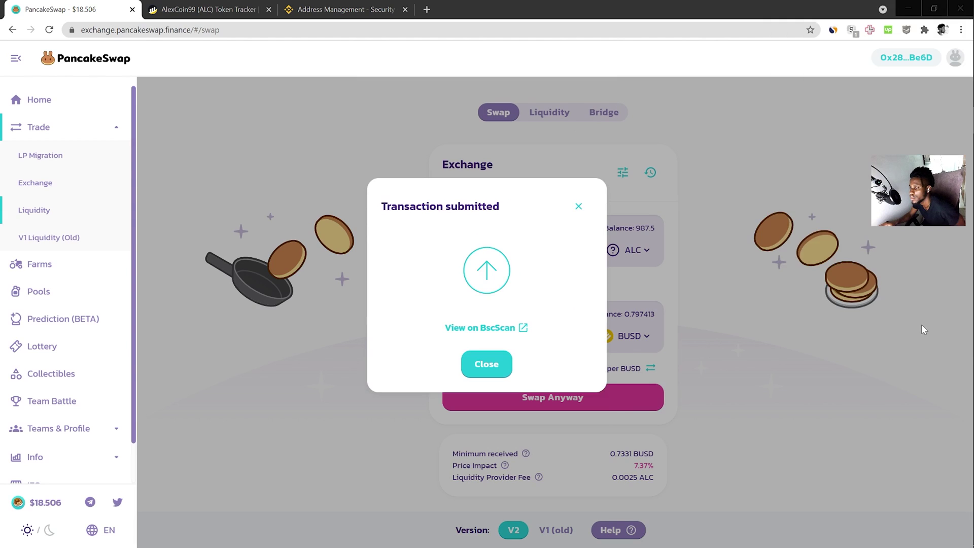
left_click(498, 369)
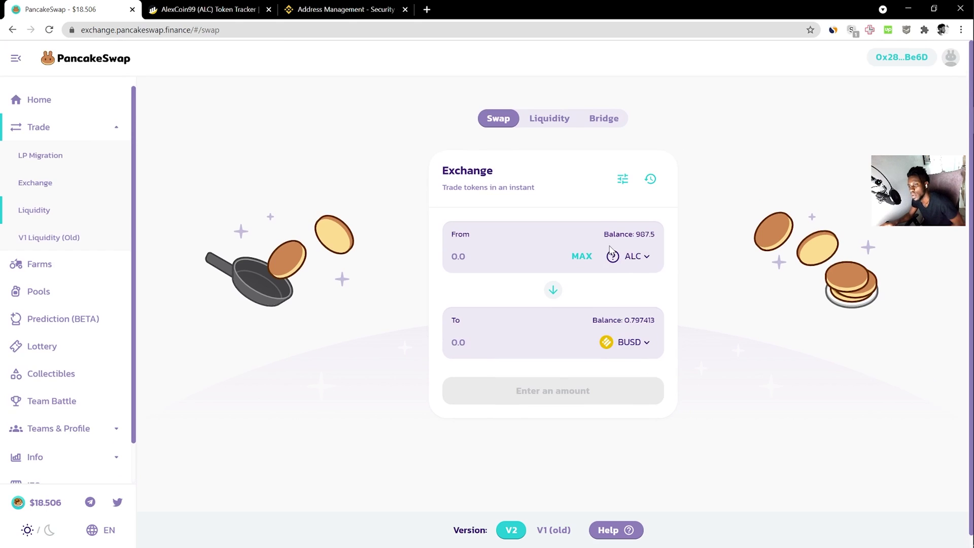
- Recheck the pooled amounts of the ALC/BUSD liquidity position after the swap and return to the exchange form
left_click(548, 119)
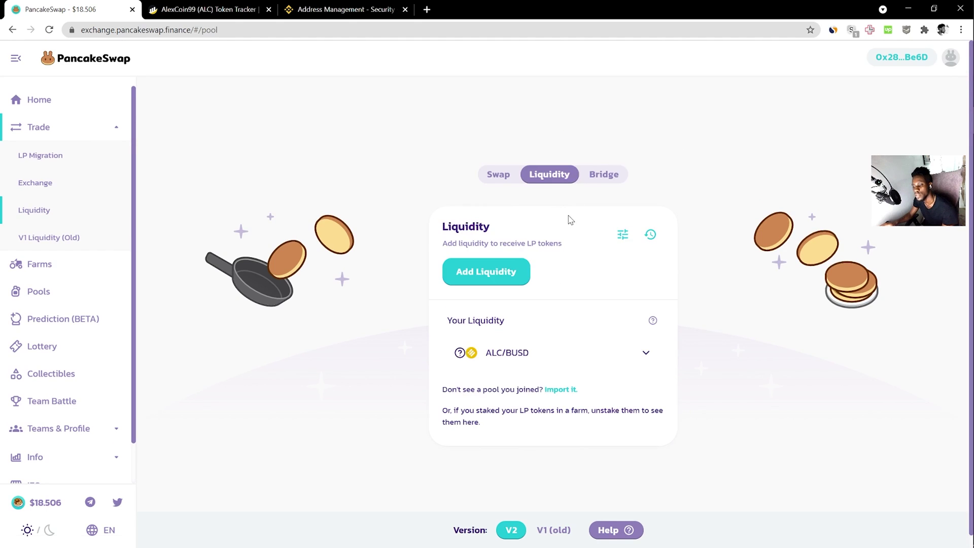
left_click(647, 353)
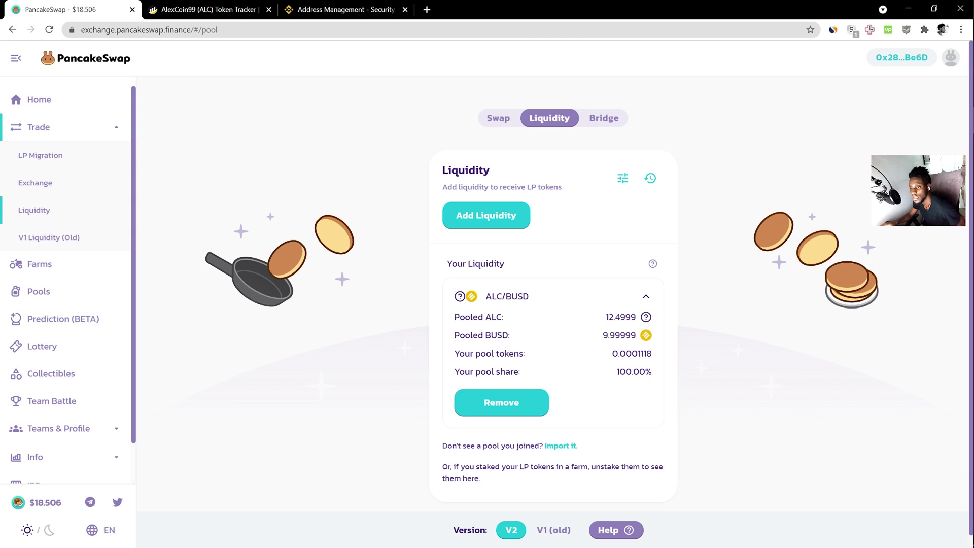
left_click(497, 118)
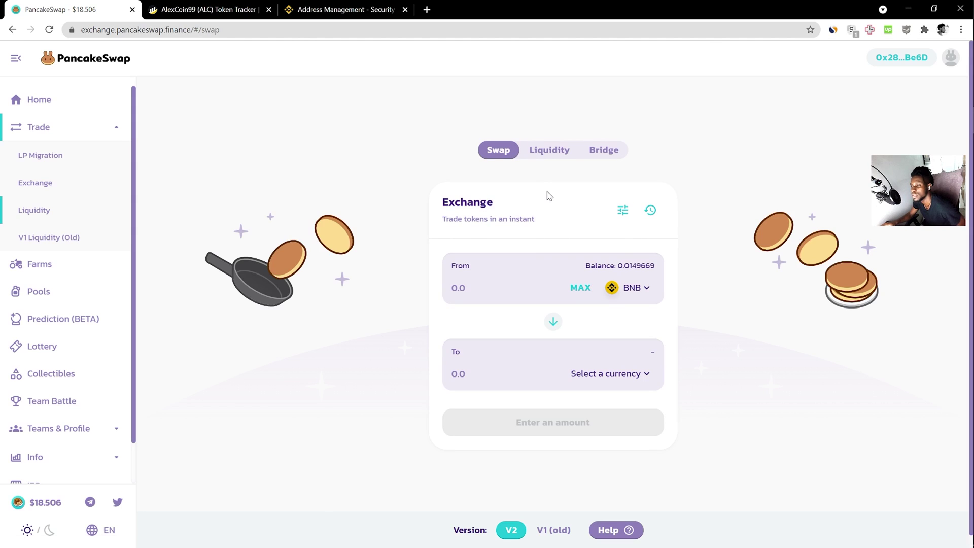